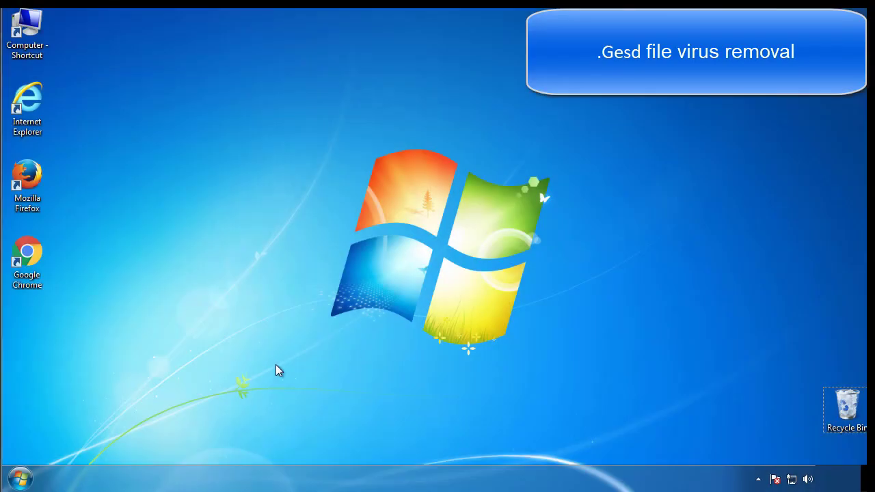
# Launch msconfig, enable Safe boot (Minimal) on the Boot tab, and restart Windows.
pyautogui.click(20, 479)
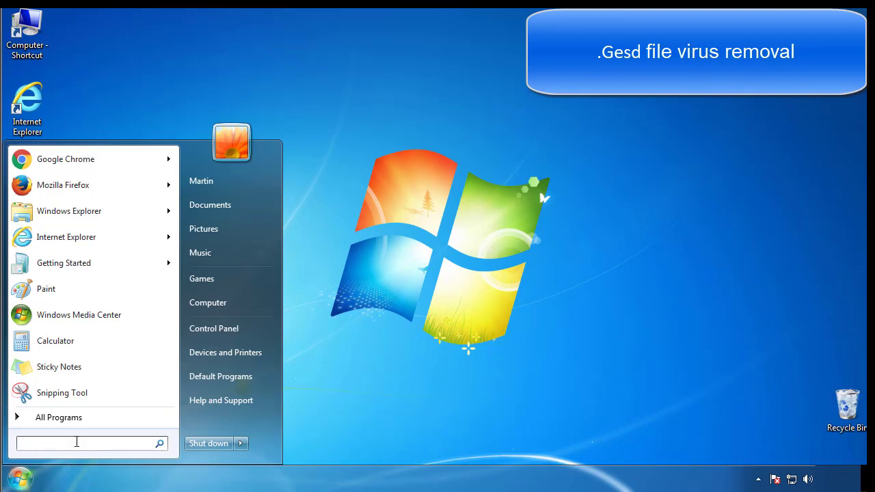
pyautogui.write('msconfig')
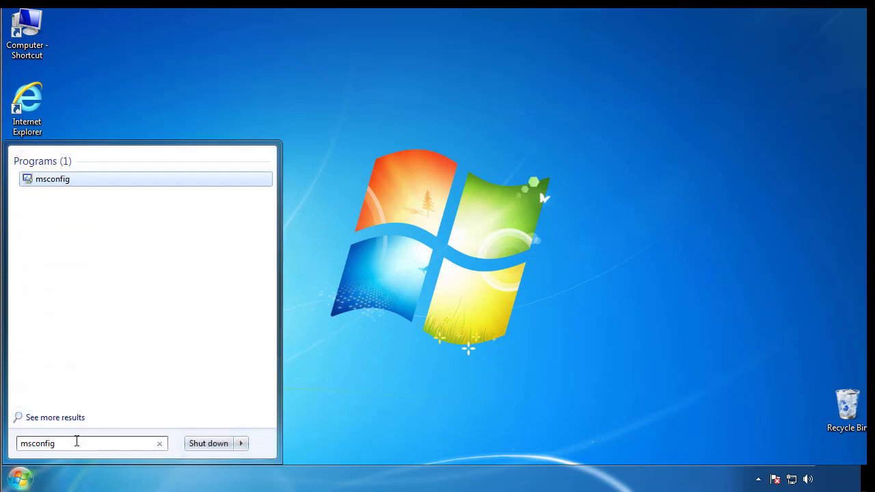
pyautogui.press('Return')
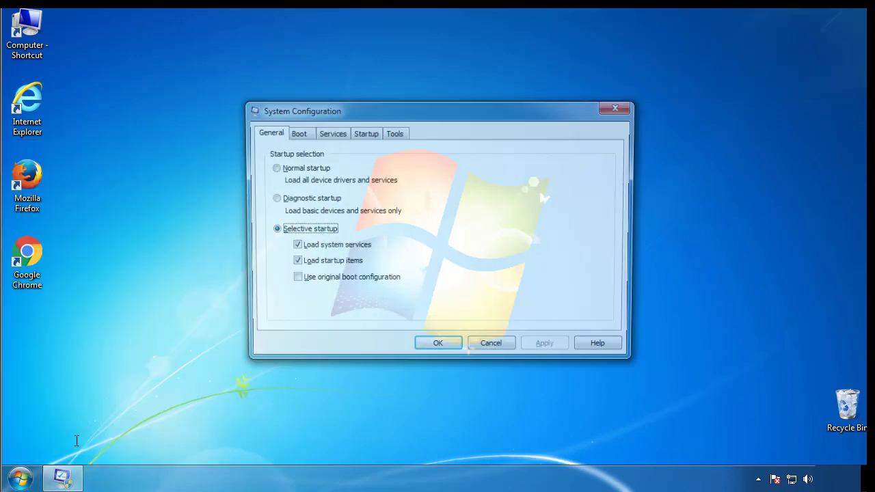
pyautogui.click(295, 133)
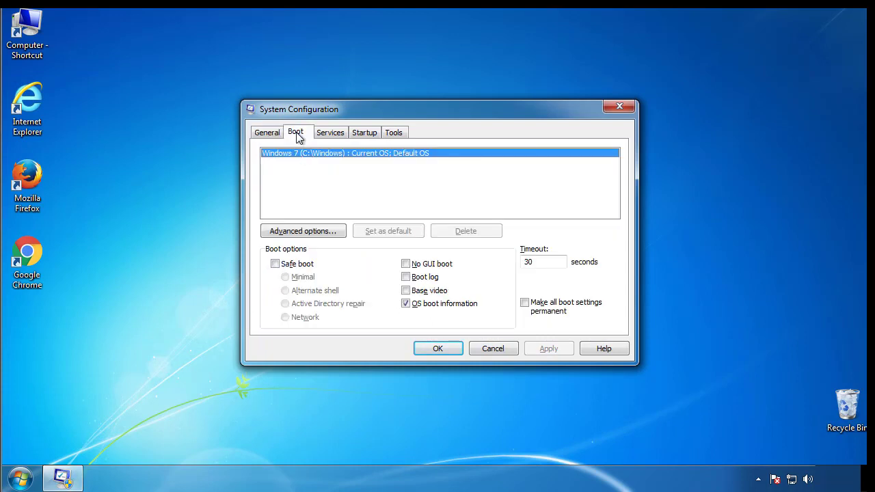
pyautogui.click(275, 264)
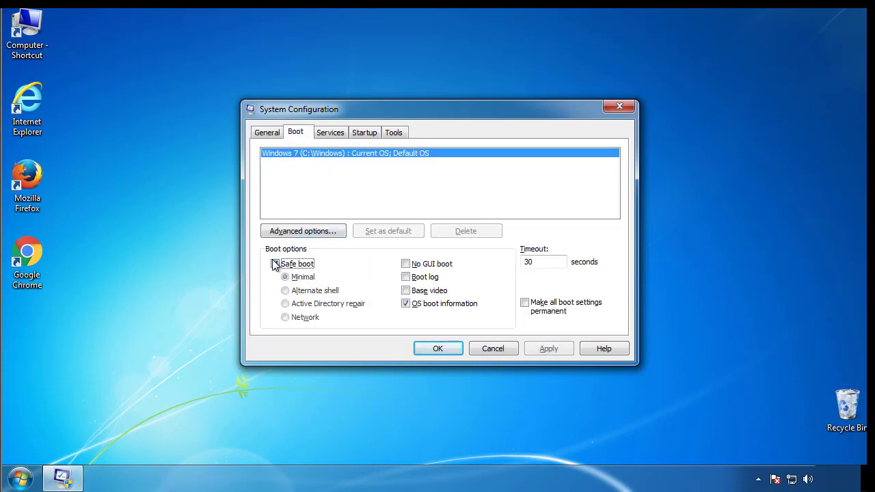
pyautogui.click(443, 349)
pyautogui.click(395, 265)
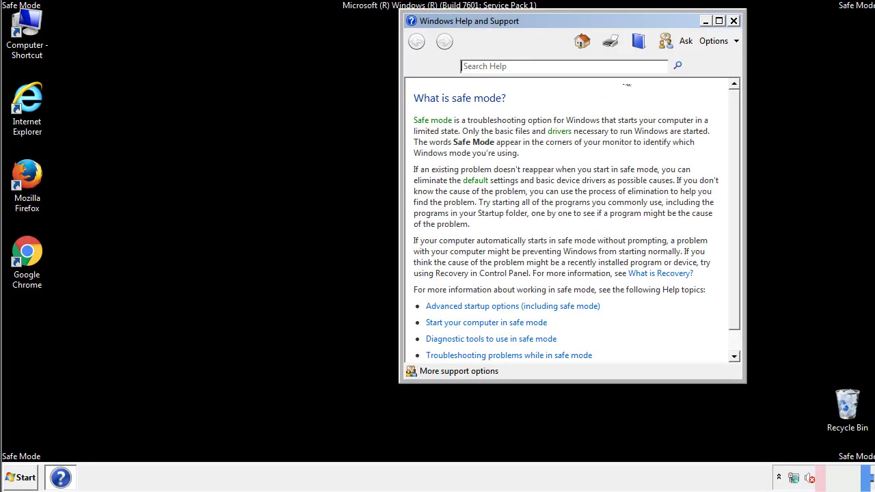
# Close the Safe Mode help and make Folder Options show hidden files, folders and drives.
pyautogui.click(734, 21)
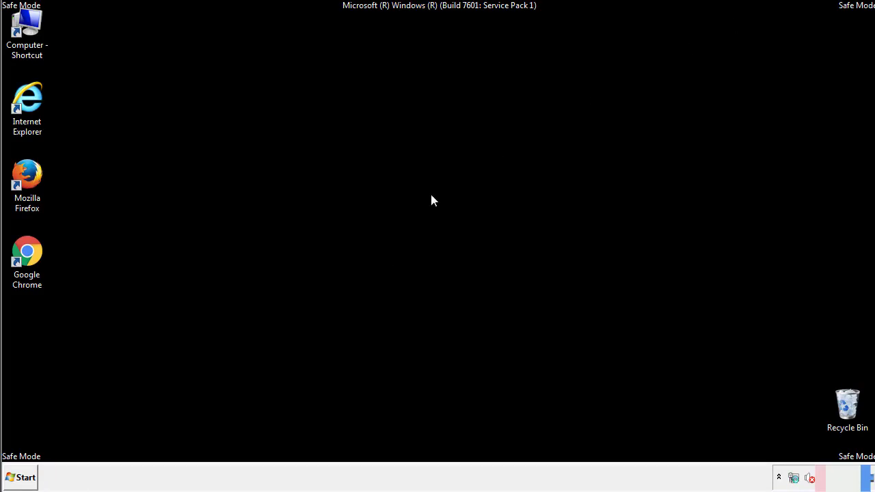
pyautogui.click(26, 477)
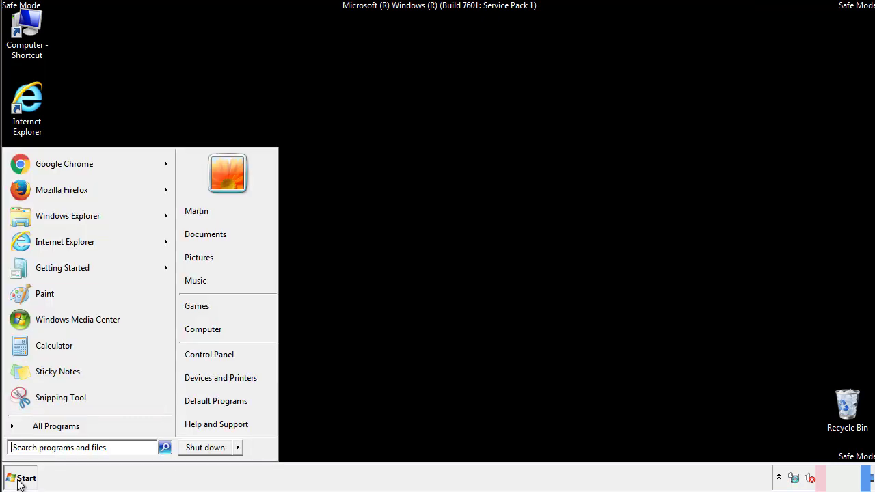
pyautogui.click(217, 352)
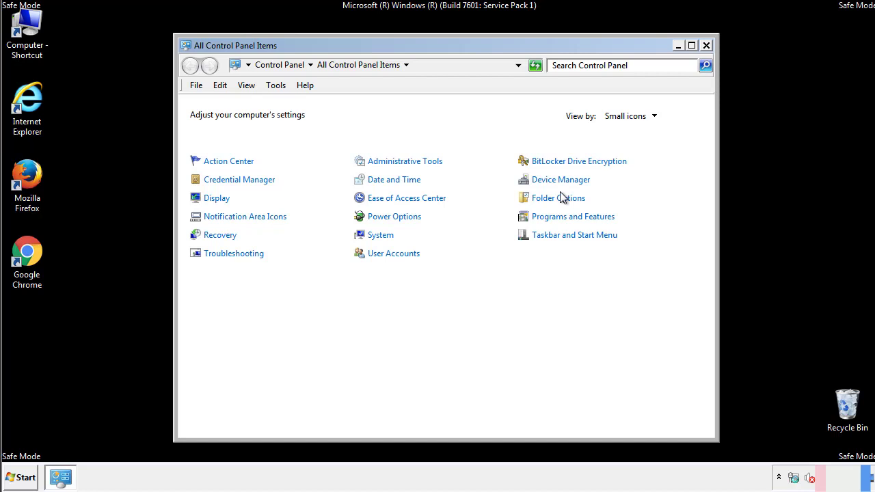
pyautogui.click(560, 199)
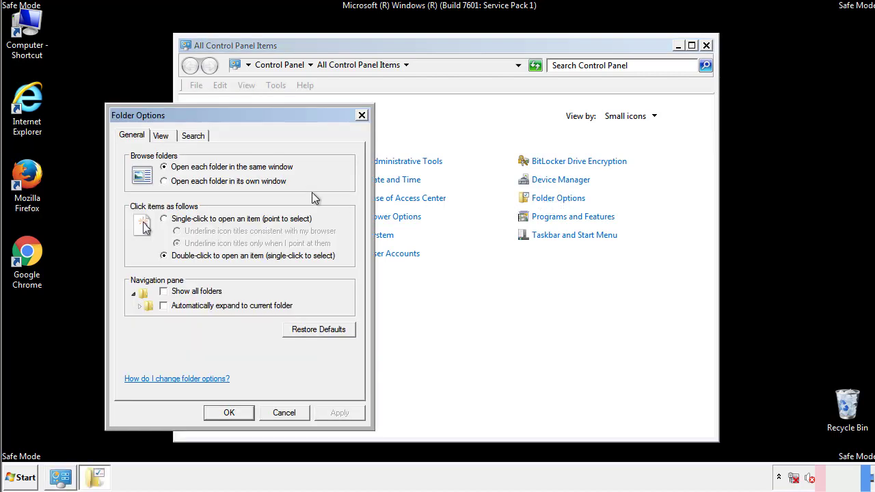
pyautogui.click(162, 137)
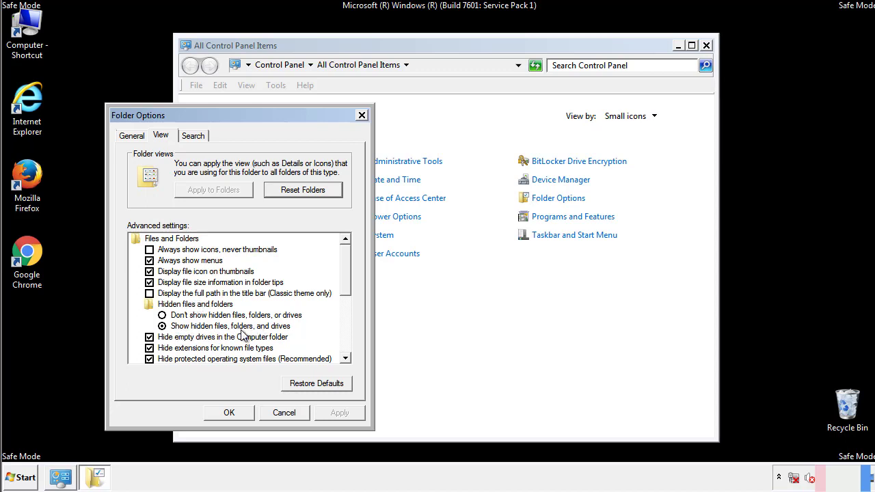
pyautogui.click(236, 411)
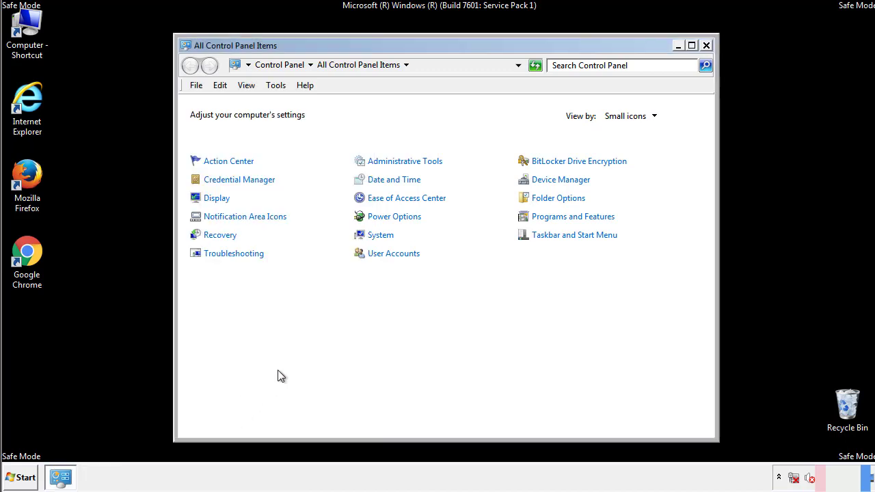
# Close Control Panel and browse from Computer into C:\Windows.
pyautogui.click(706, 45)
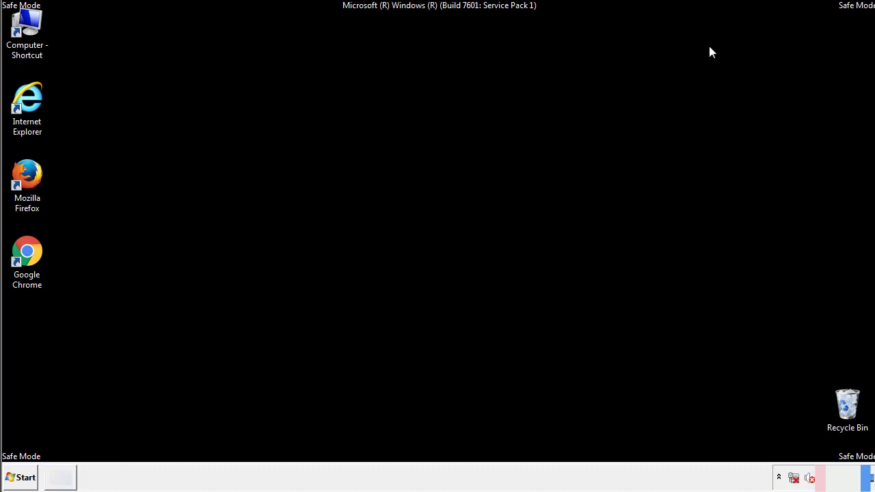
pyautogui.doubleClick(36, 24)
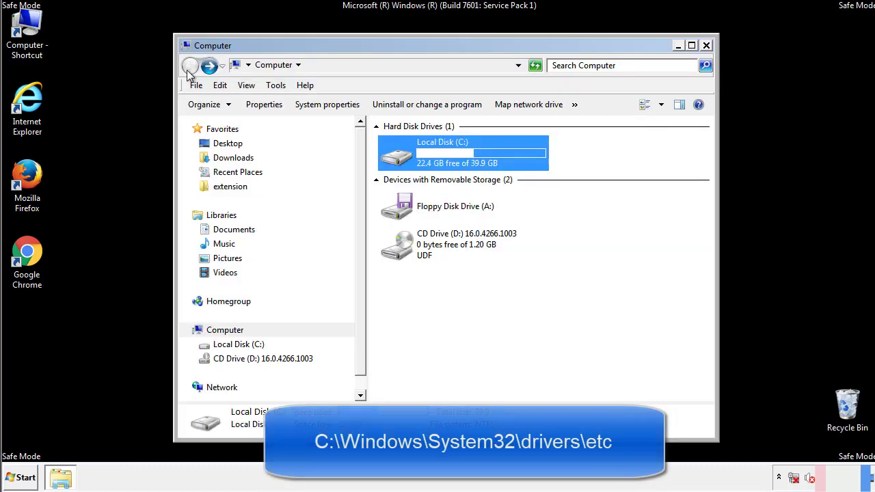
pyautogui.doubleClick(400, 158)
pyautogui.click(399, 251)
pyautogui.doubleClick(400, 251)
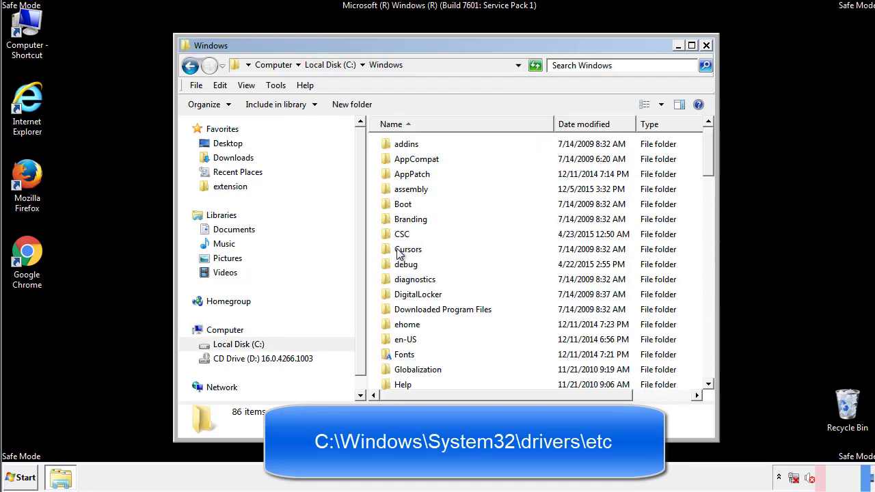
# Go into System32\drivers\etc and open the hosts file.
pyautogui.scroll(-2, 402, 307)
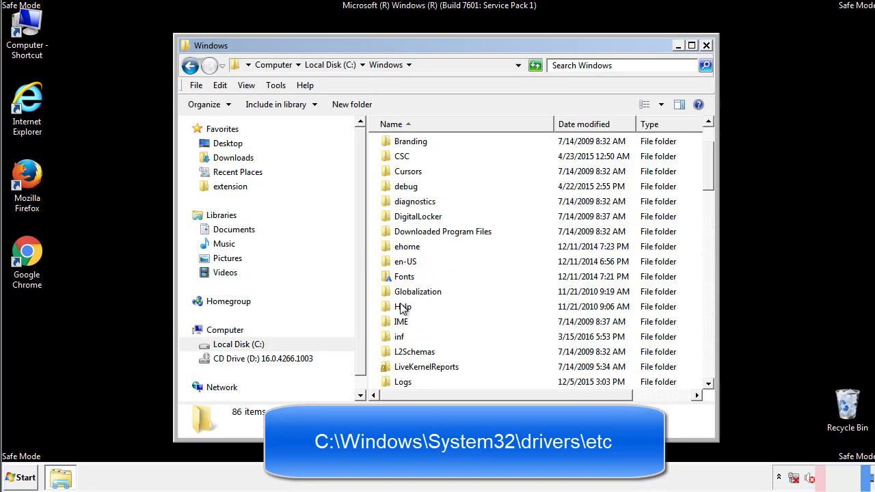
pyautogui.scroll(-7, 402, 309)
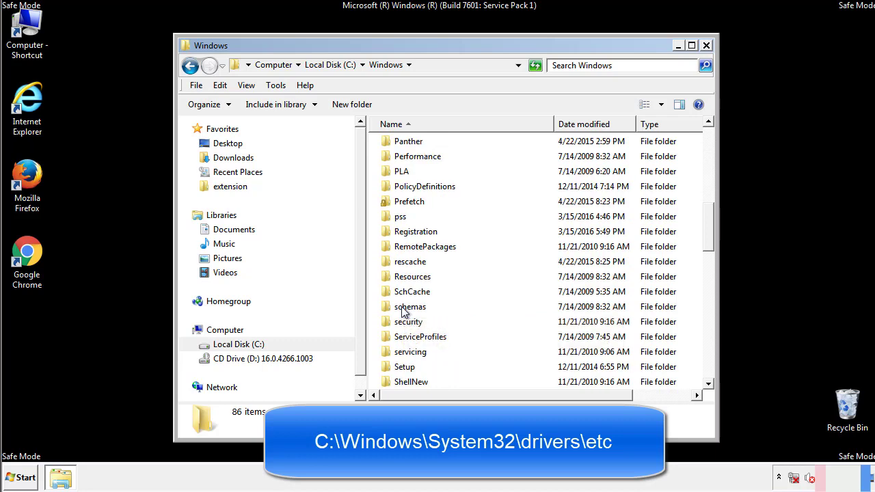
pyautogui.scroll(-2, 403, 309)
pyautogui.doubleClick(413, 353)
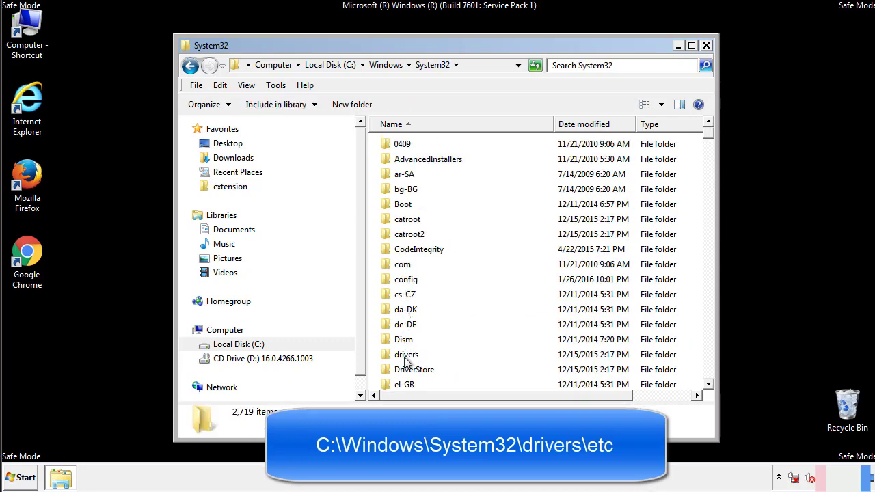
pyautogui.doubleClick(406, 356)
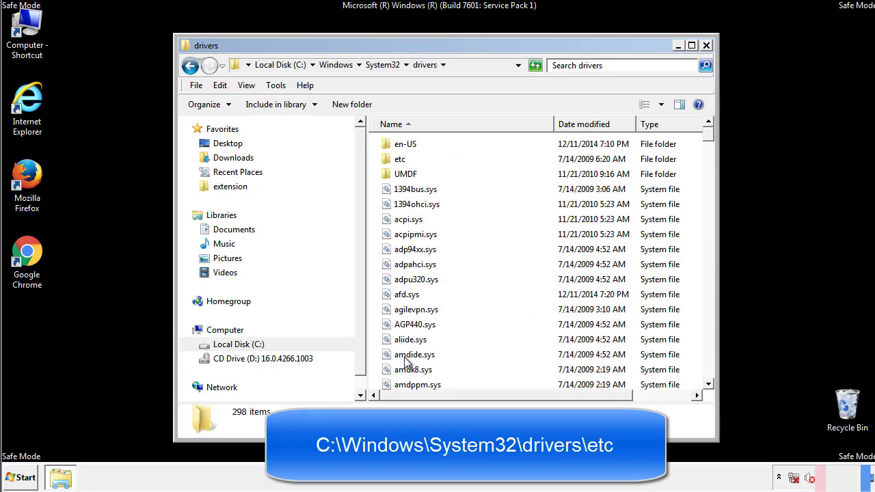
pyautogui.doubleClick(395, 161)
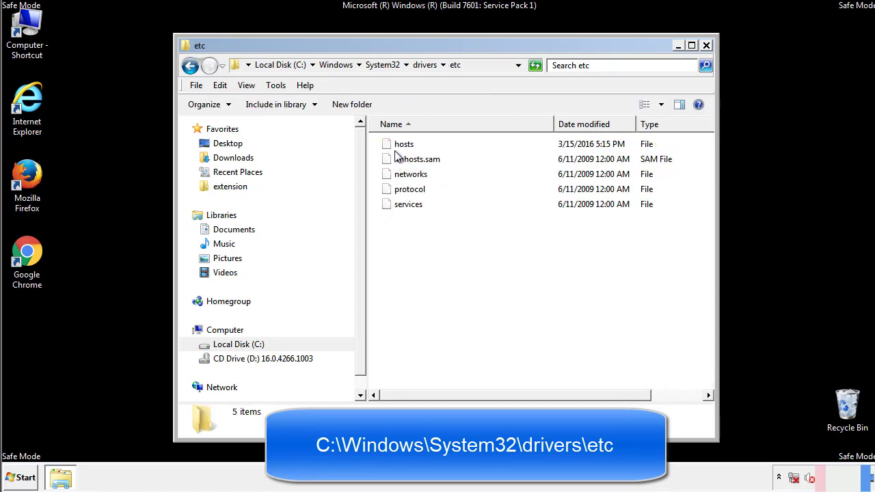
pyautogui.doubleClick(398, 146)
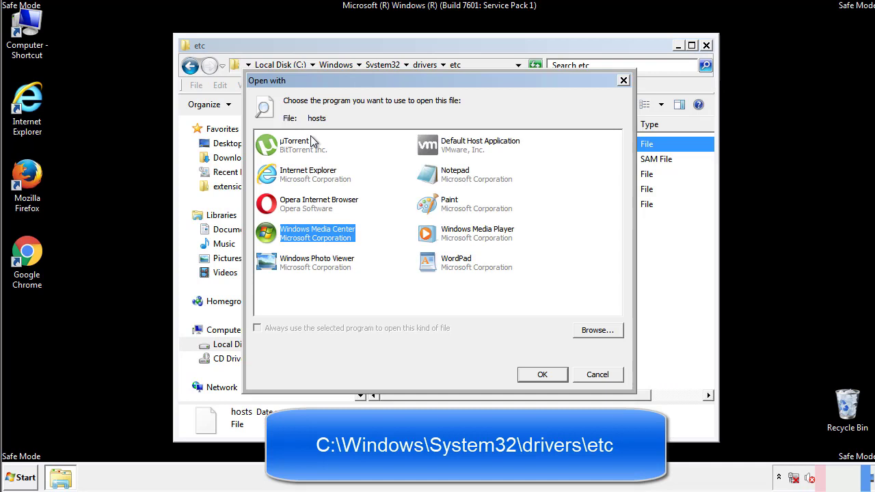
# Open hosts in Notepad and move its window fully onto the screen.
pyautogui.click(443, 179)
pyautogui.click(541, 374)
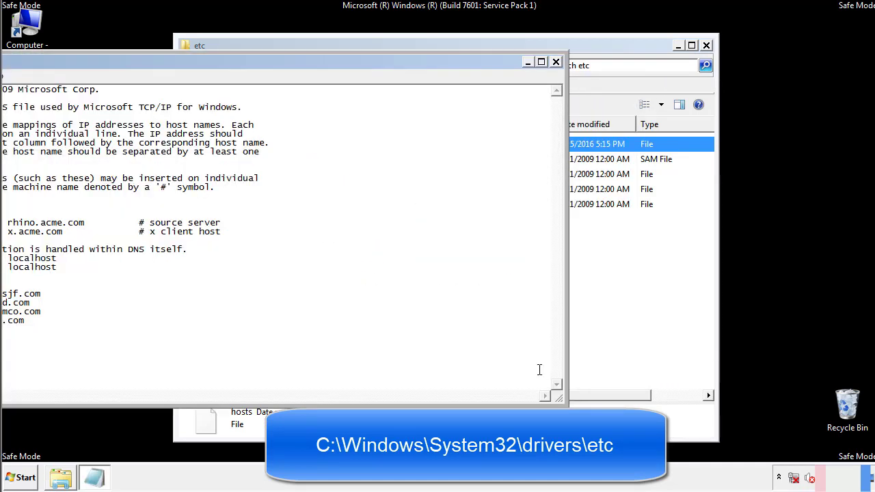
pyautogui.moveTo(357, 62); pyautogui.dragTo(556, 74)
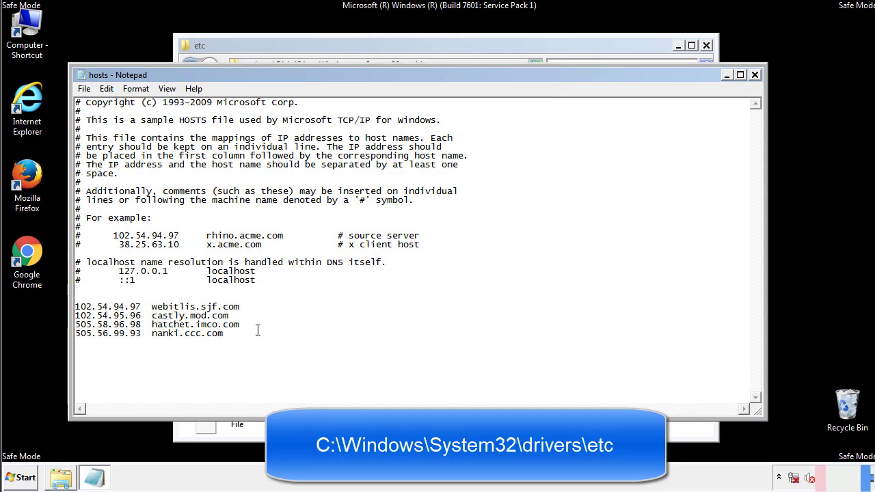
# Delete the four extra host entries and save hosts on closing Notepad.
pyautogui.hotkey('shift', 'Up')
pyautogui.hotkey('shift', 'Up')
pyautogui.hotkey('shift', 'Up')
pyautogui.hotkey('shift', 'Home')
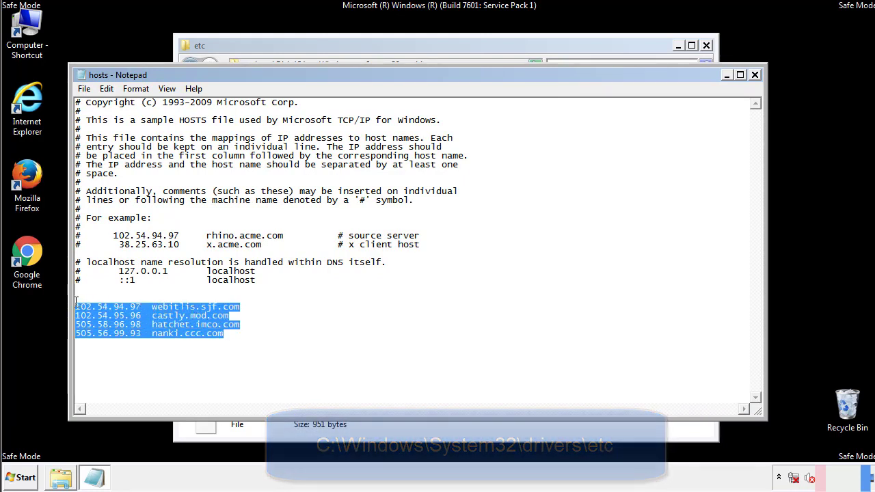
pyautogui.press('Delete')
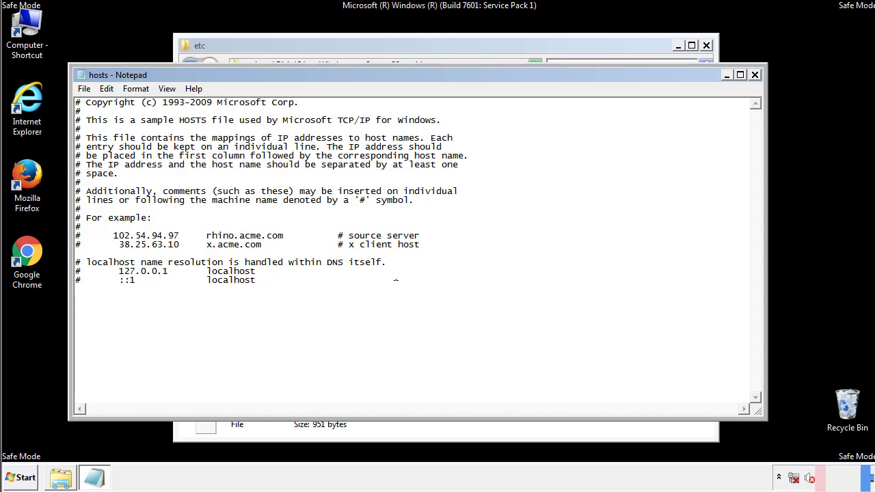
pyautogui.click(754, 75)
pyautogui.click(384, 249)
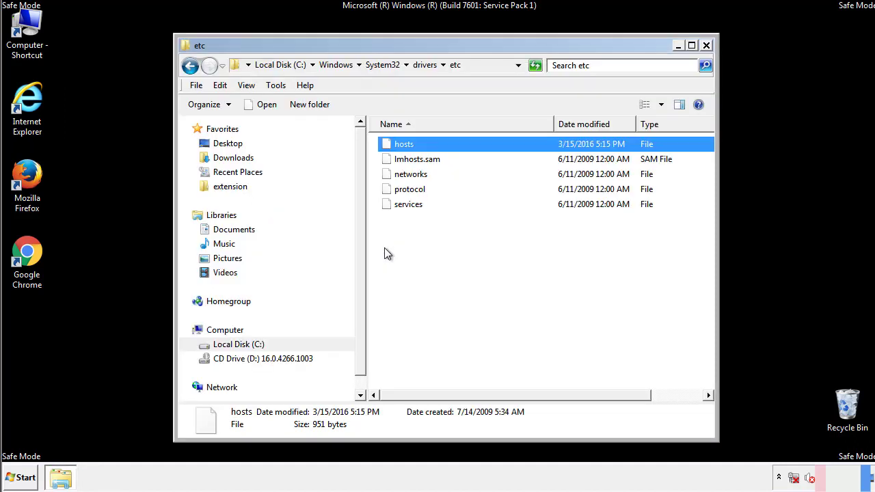
pyautogui.click(385, 250)
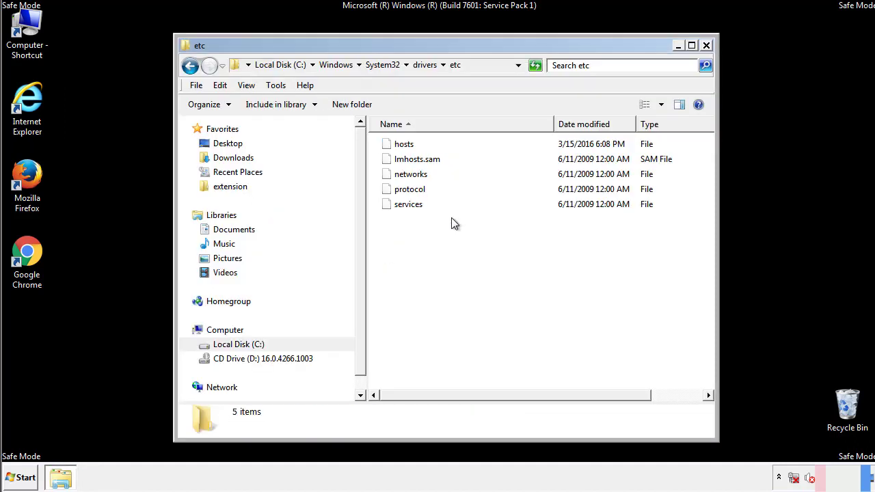
# Close the etc window and open the Startup folder from All Programs.
pyautogui.click(706, 45)
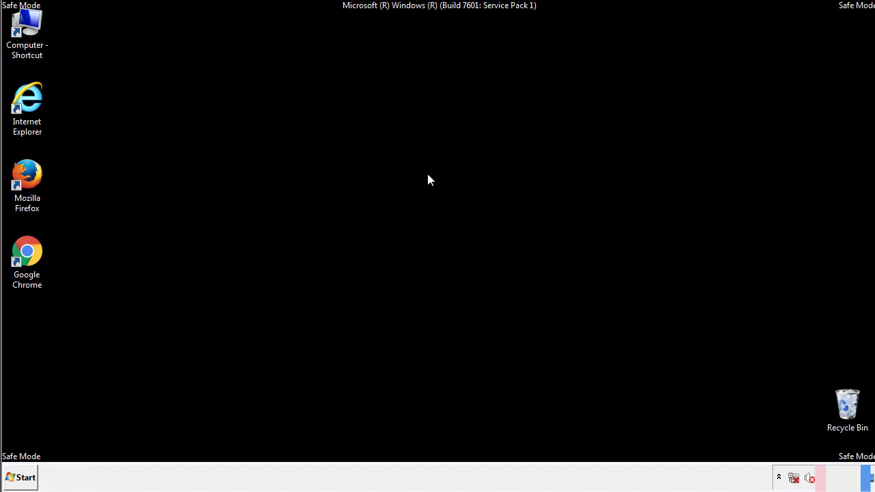
pyautogui.click(25, 478)
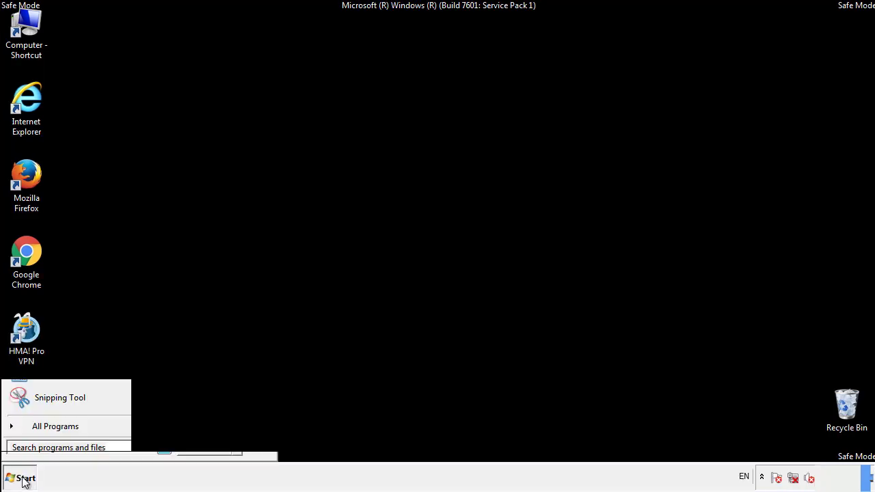
pyautogui.click(39, 432)
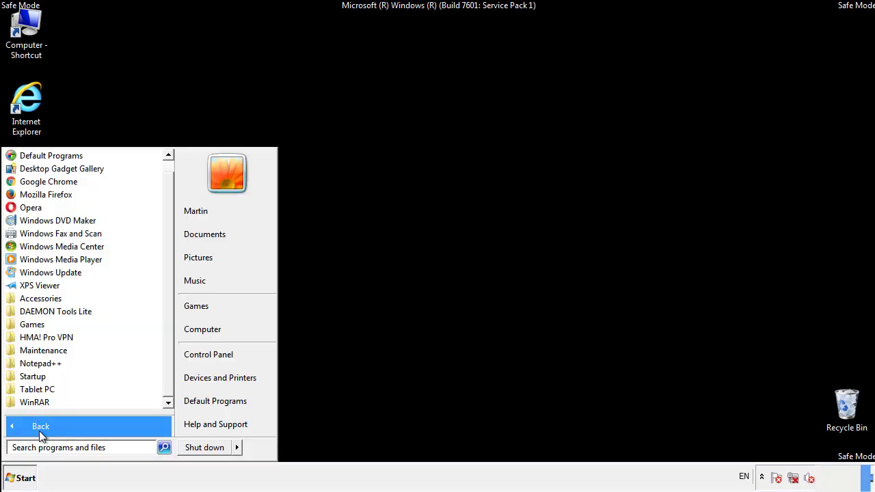
pyautogui.rightClick(38, 377)
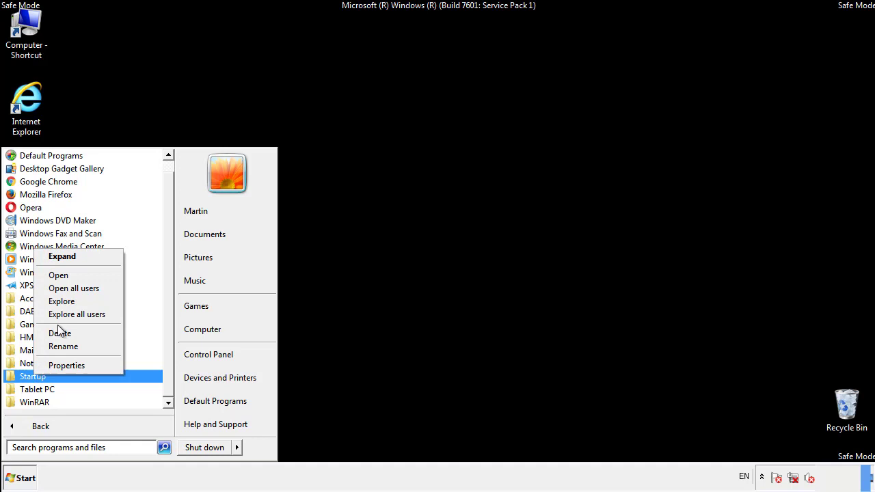
pyautogui.click(66, 275)
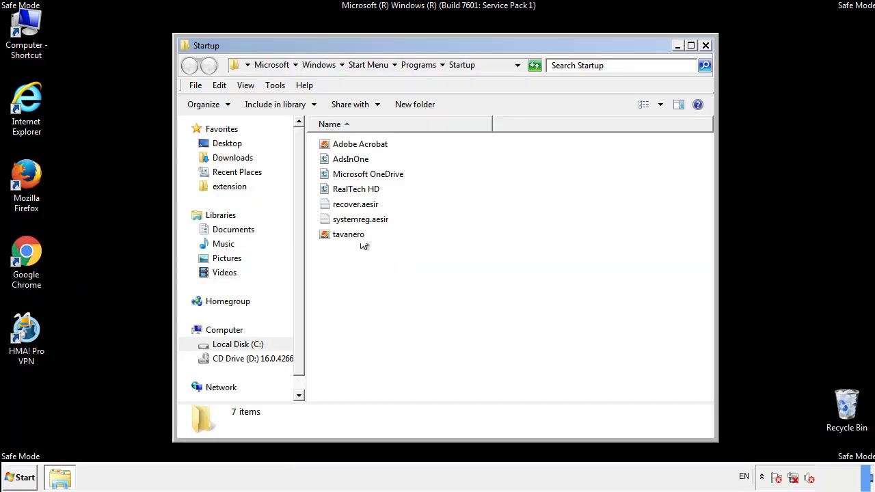
# Delete AdsInOne, recover.aesir, systemreg.aesir and tavanero from Startup.
pyautogui.click(357, 161)
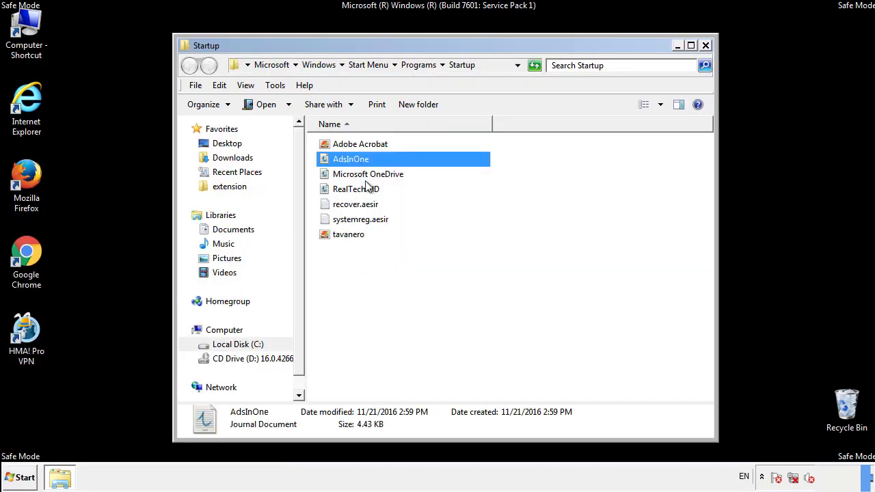
pyautogui.keyDown('ctrl'); pyautogui.click(361, 204); pyautogui.keyUp('ctrl')
pyautogui.keyDown('ctrl'); pyautogui.click(362, 220); pyautogui.keyUp('ctrl')
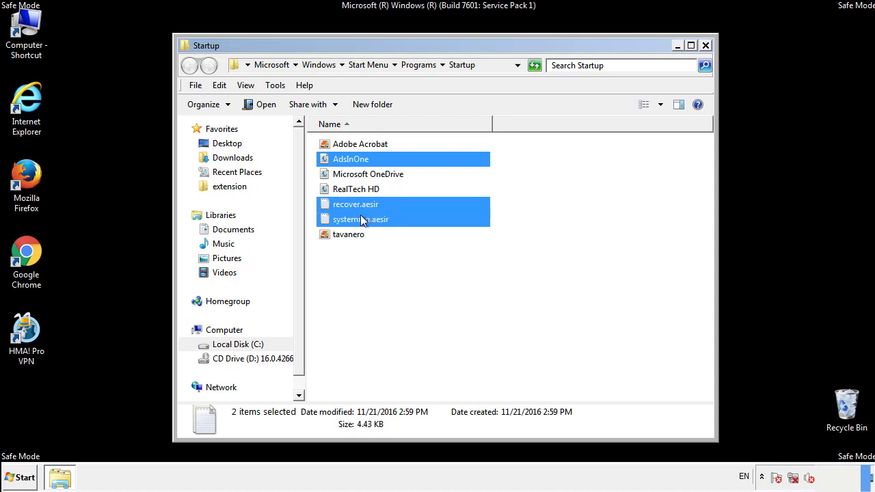
pyautogui.keyDown('ctrl'); pyautogui.click(350, 233); pyautogui.keyUp('ctrl')
pyautogui.rightClick(346, 235)
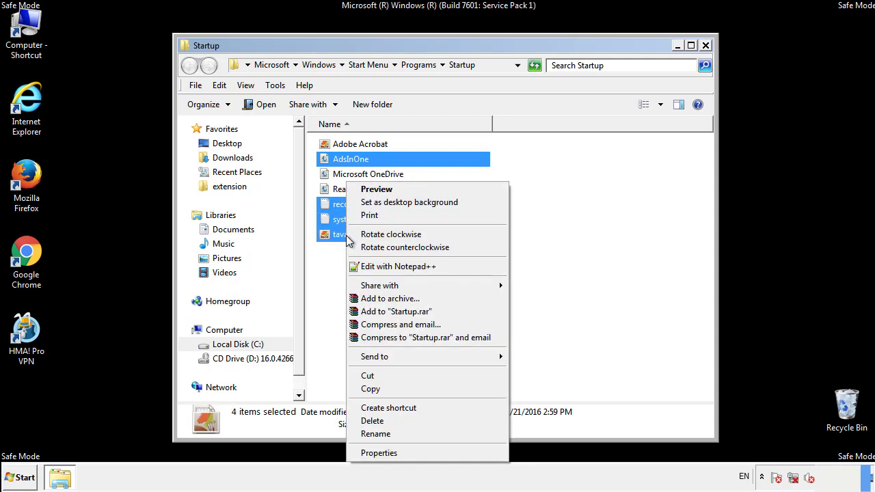
pyautogui.click(369, 421)
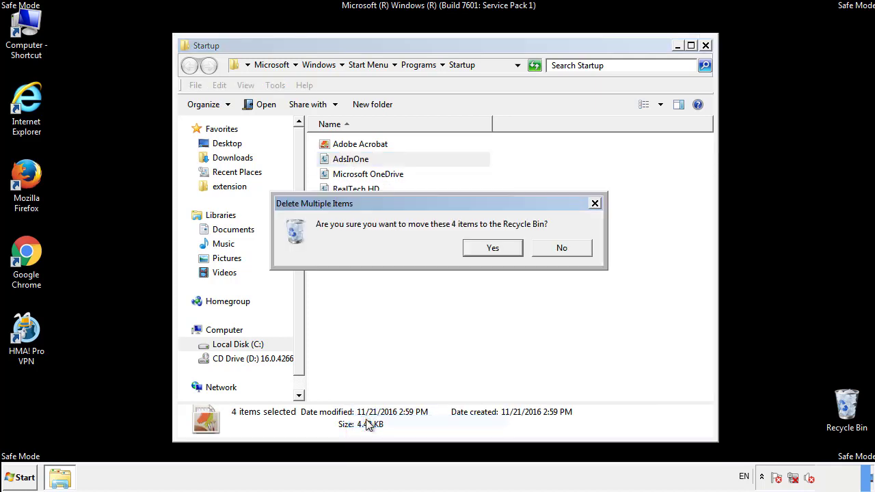
pyautogui.click(483, 248)
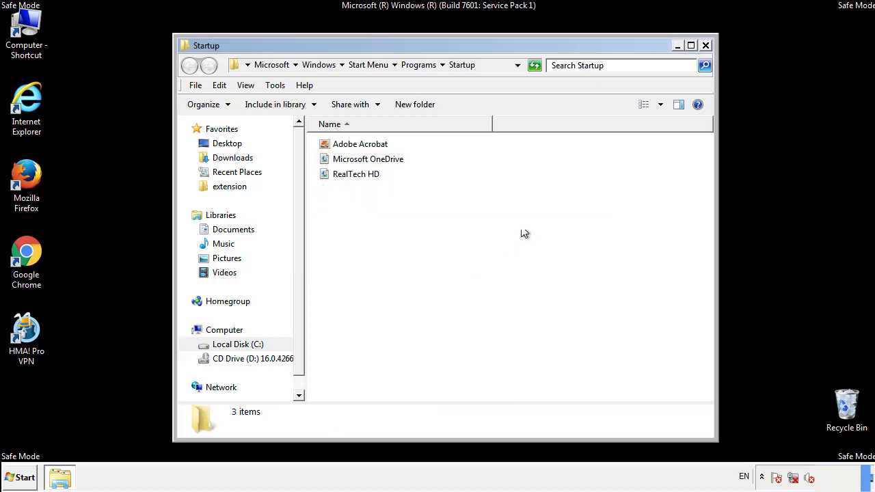
# Close the Startup window and launch regedit from Start search.
pyautogui.click(705, 46)
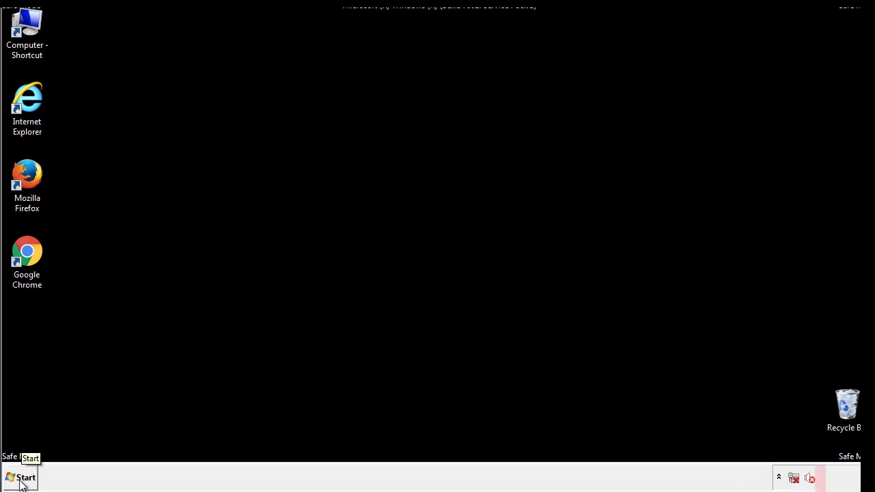
pyautogui.click(22, 479)
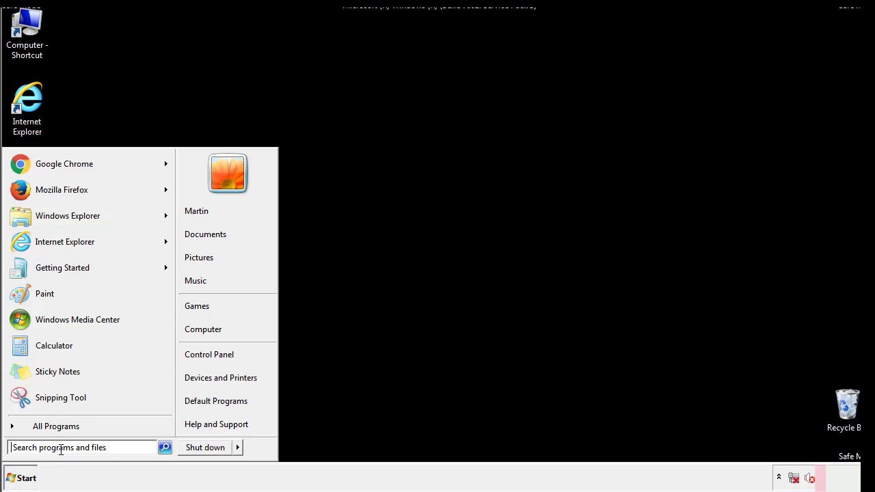
pyautogui.write('reged')
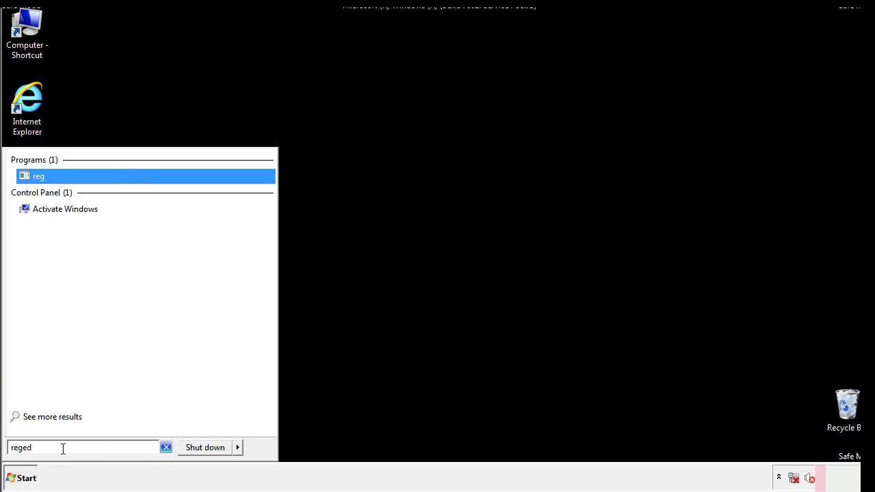
pyautogui.write('it')
pyautogui.press('Return')
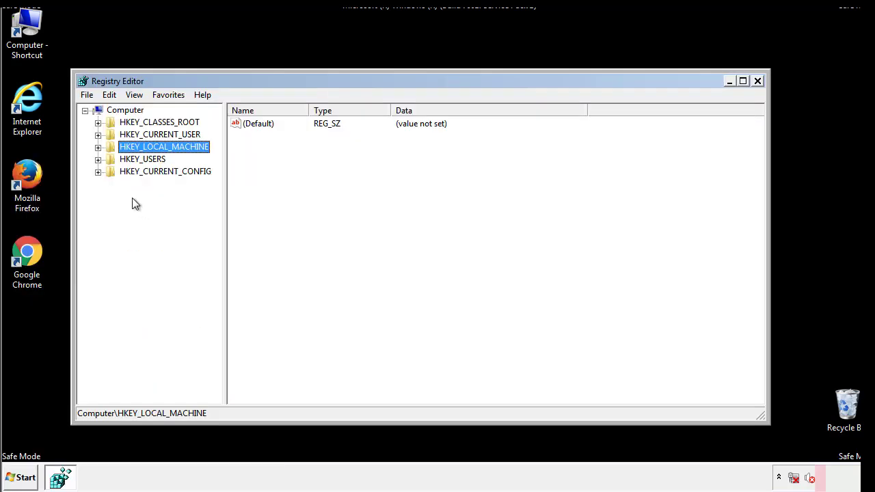
# Expand HKEY_LOCAL_MACHINE\SOFTWARE\Microsoft\Windows\CurrentVersion in the key tree.
pyautogui.click(97, 147)
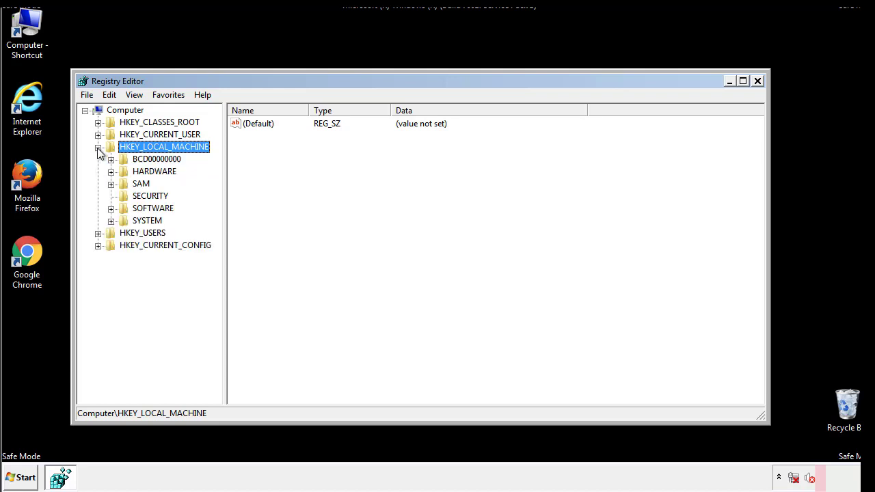
pyautogui.click(111, 208)
pyautogui.moveTo(215, 201); pyautogui.dragTo(217, 226)
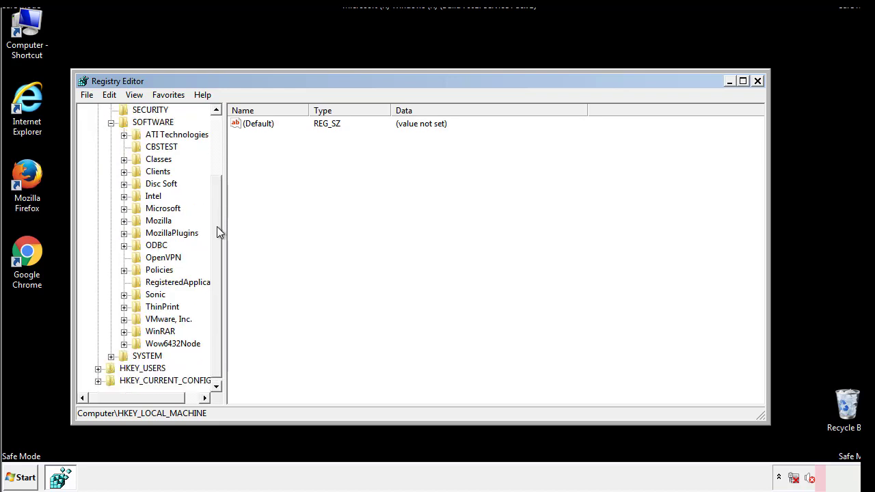
pyautogui.click(124, 209)
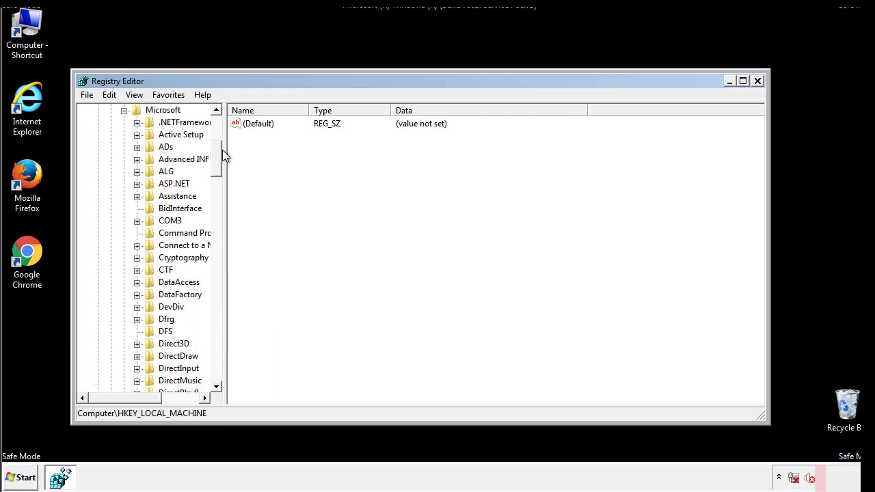
pyautogui.moveTo(215, 169); pyautogui.dragTo(214, 353)
pyautogui.click(137, 209)
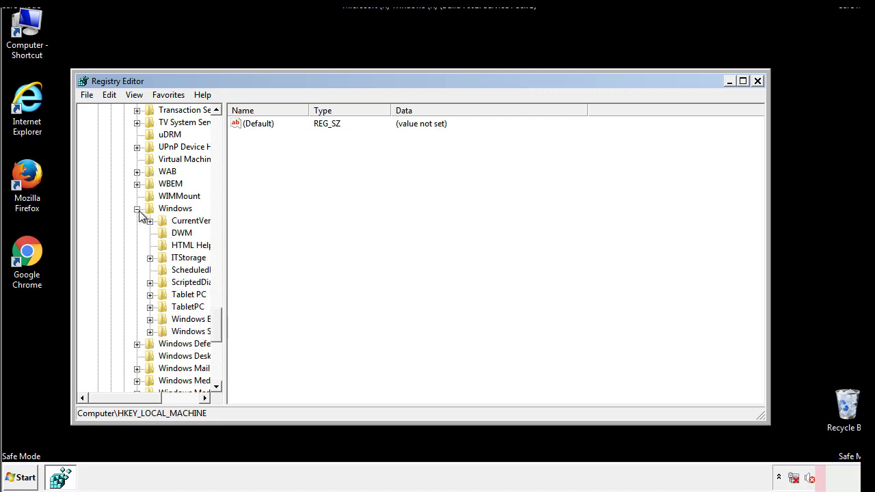
pyautogui.moveTo(119, 399); pyautogui.dragTo(140, 402)
pyautogui.click(114, 221)
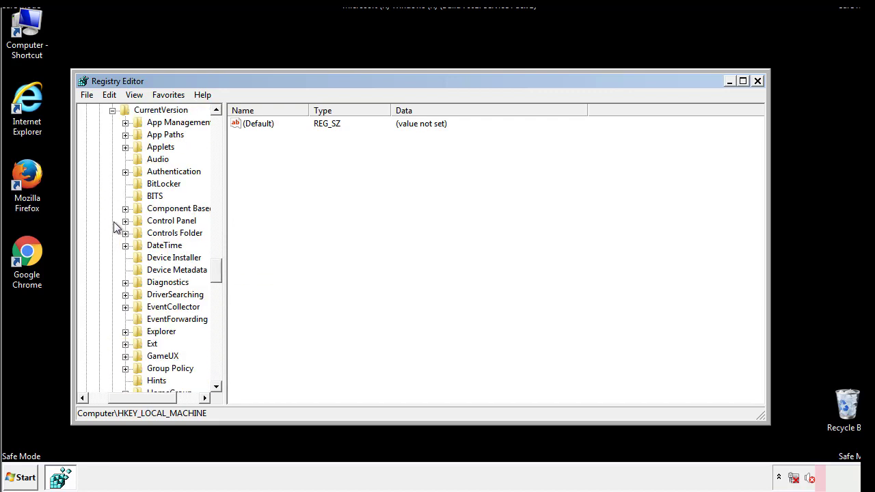
pyautogui.moveTo(222, 270); pyautogui.dragTo(217, 316)
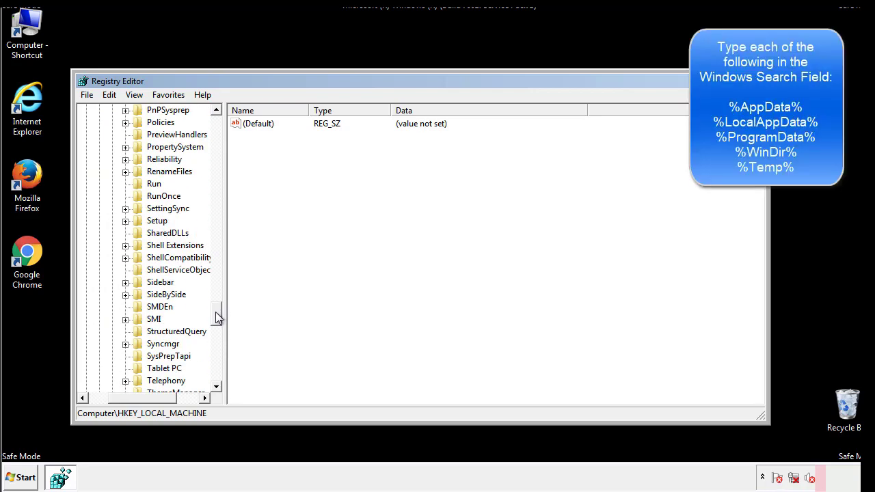
# Delete the tappi.loc value from HKLM's CurrentVersion\Run key, keeping the VMware entry.
pyautogui.click(145, 185)
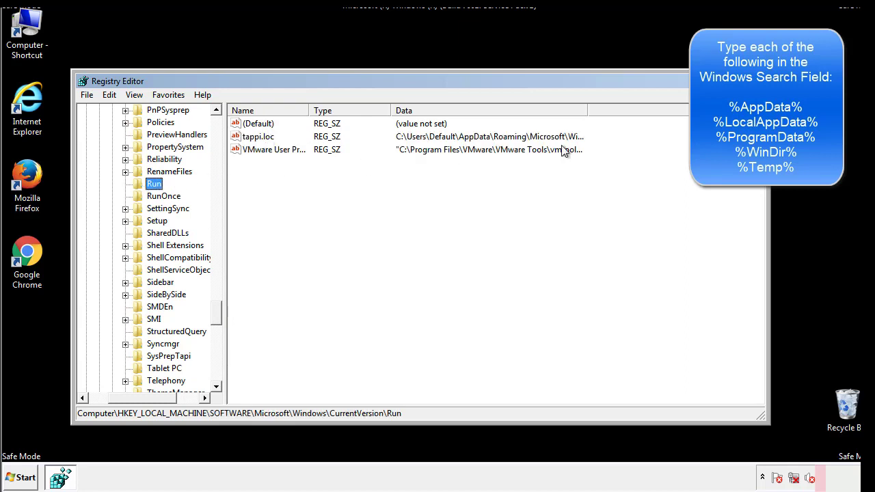
pyautogui.click(259, 140)
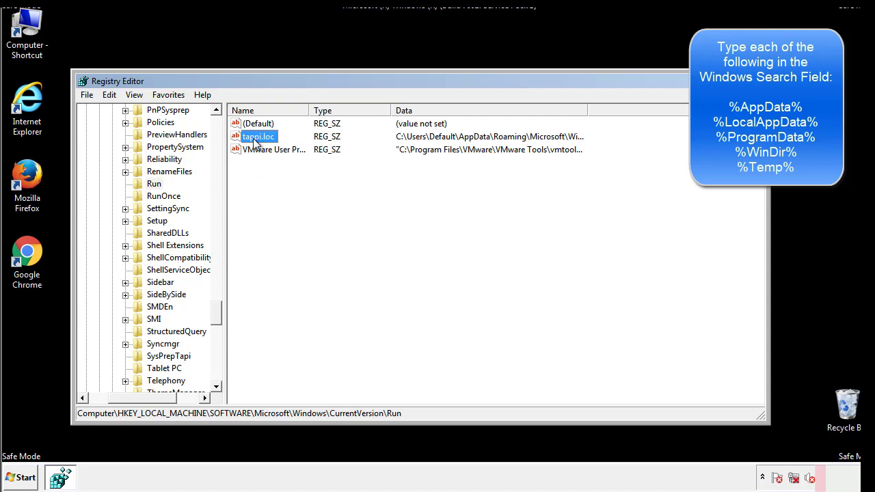
pyautogui.rightClick(254, 140)
pyautogui.click(273, 177)
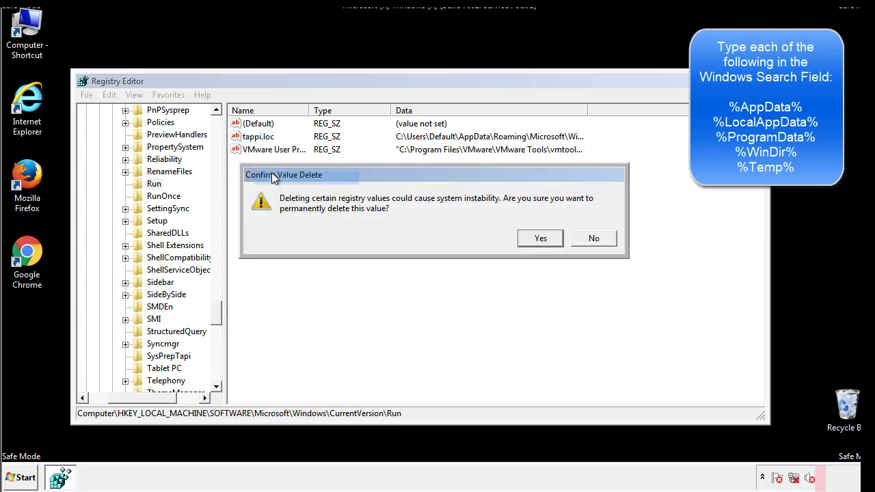
pyautogui.click(532, 241)
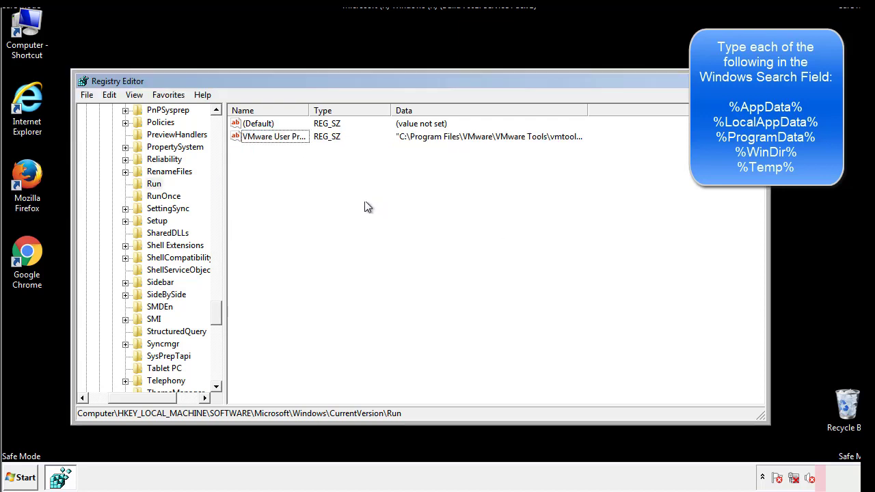
pyautogui.moveTo(217, 313); pyautogui.dragTo(216, 370)
pyautogui.moveTo(169, 398); pyautogui.dragTo(111, 408)
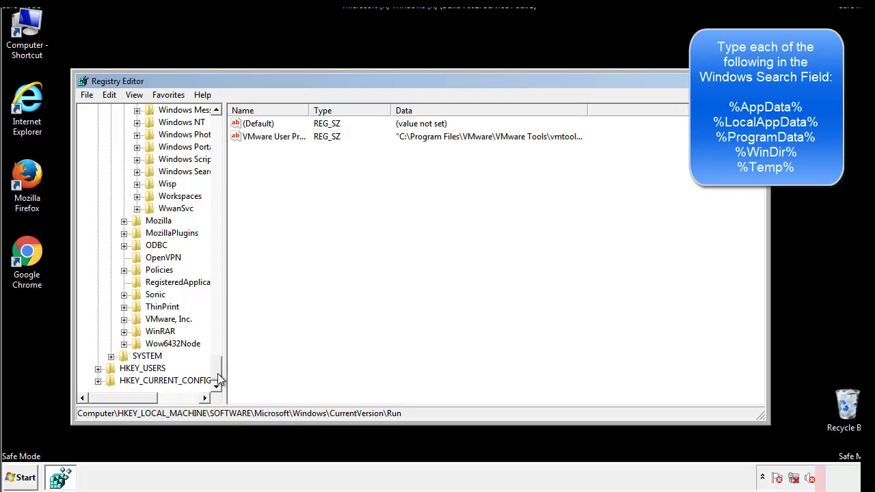
pyautogui.moveTo(217, 372); pyautogui.dragTo(223, 130)
# Collapse HKEY_LOCAL_MACHINE and expand HKEY_CURRENT_USER\Software\Microsoft.
pyautogui.click(98, 147)
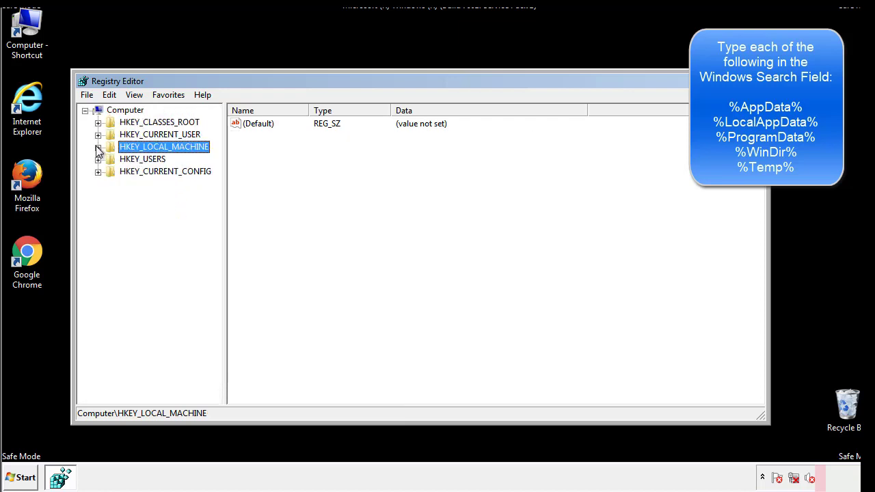
pyautogui.click(98, 135)
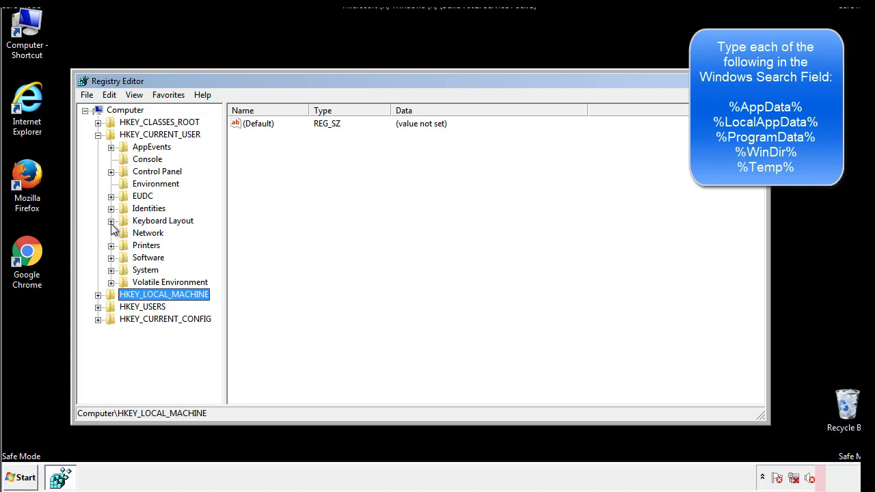
pyautogui.click(112, 258)
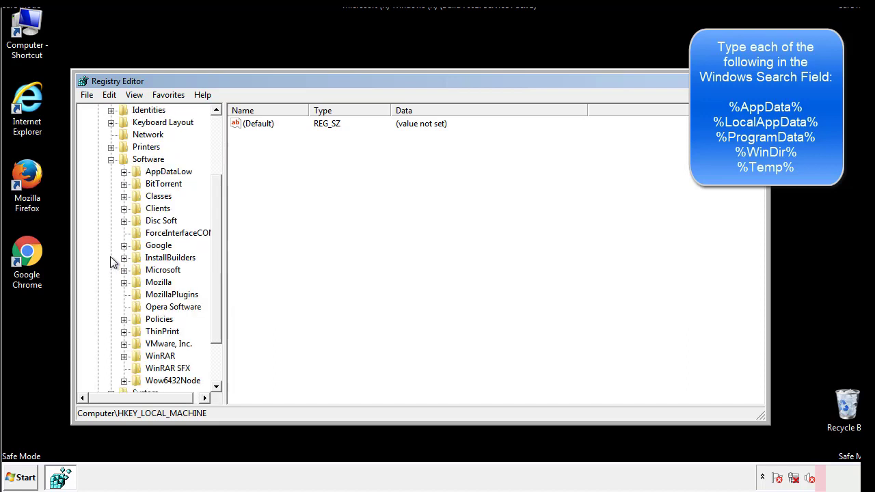
pyautogui.moveTo(215, 248); pyautogui.dragTo(215, 260)
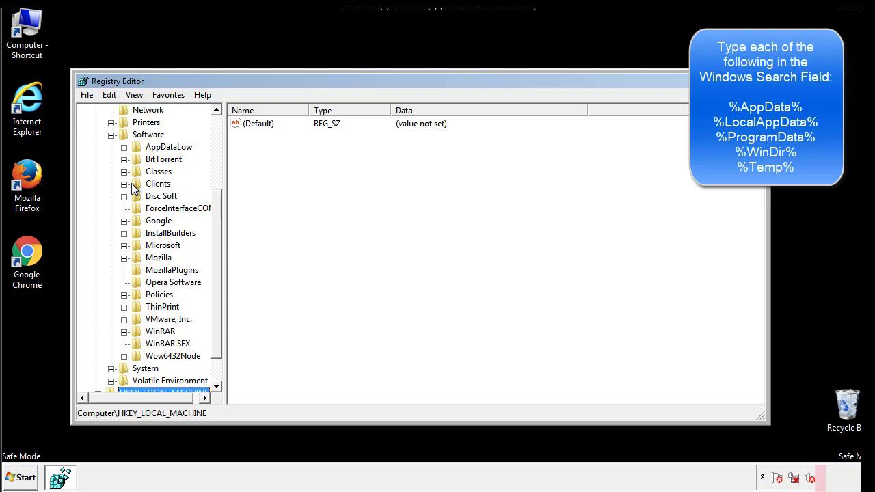
pyautogui.click(124, 247)
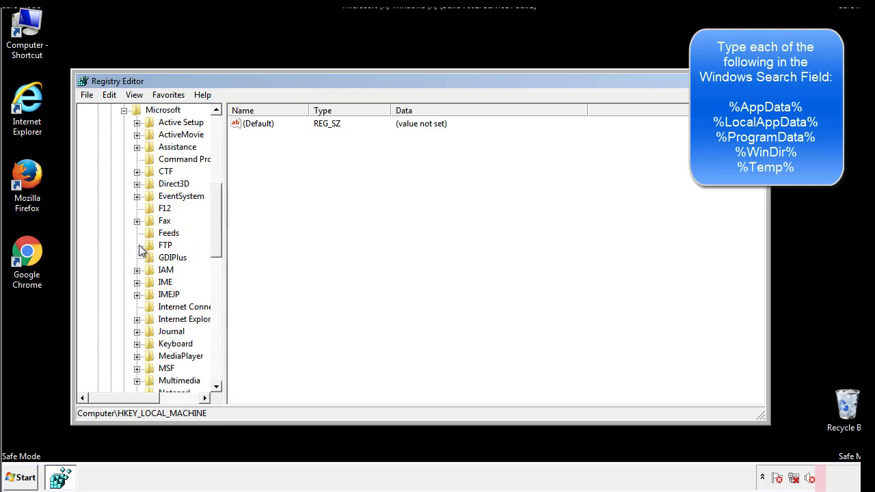
pyautogui.moveTo(215, 200); pyautogui.dragTo(215, 285)
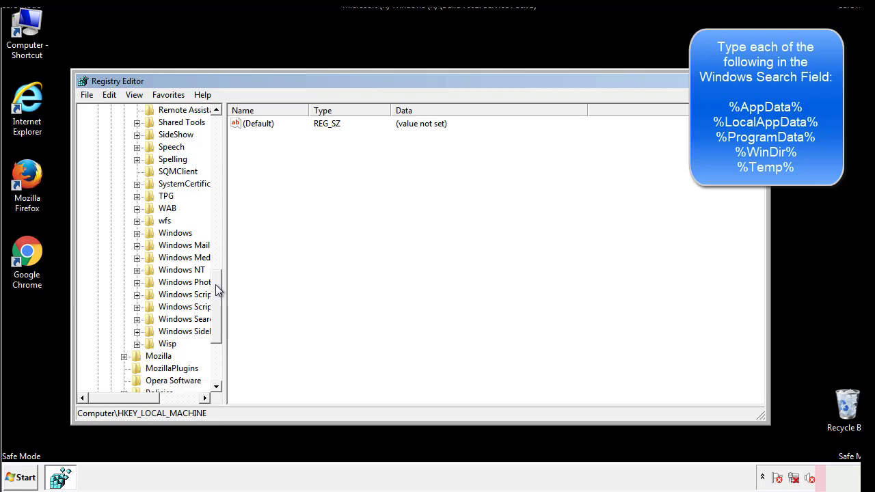
# Check HKCU's Windows\CurrentVersion\Run values, finding only DAEMON Tools, then collapse Windows.
pyautogui.click(137, 233)
pyautogui.click(150, 245)
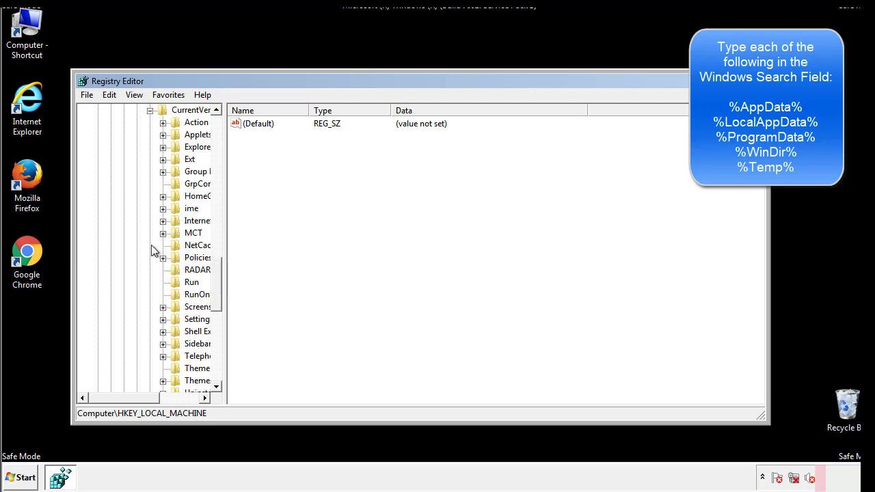
pyautogui.moveTo(134, 400); pyautogui.dragTo(154, 398)
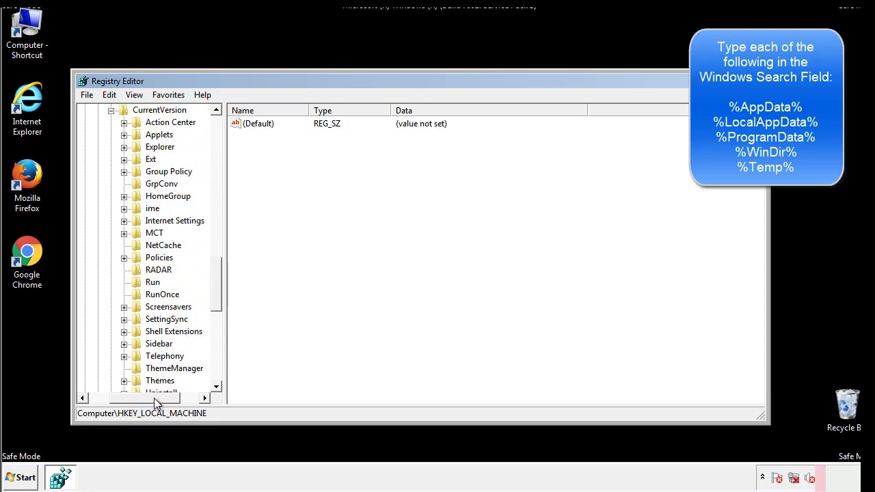
pyautogui.click(149, 281)
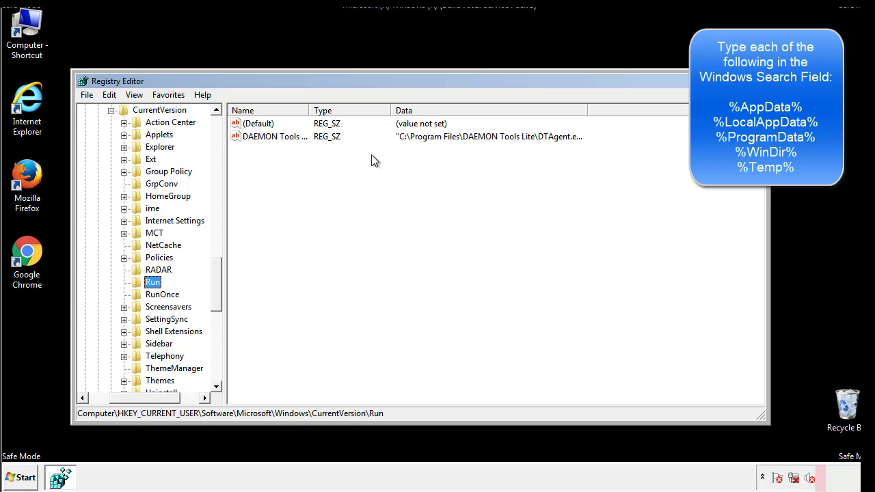
pyautogui.press('Tab')
pyautogui.moveTo(145, 396); pyautogui.dragTo(124, 397)
pyautogui.moveTo(221, 296); pyautogui.dragTo(216, 285)
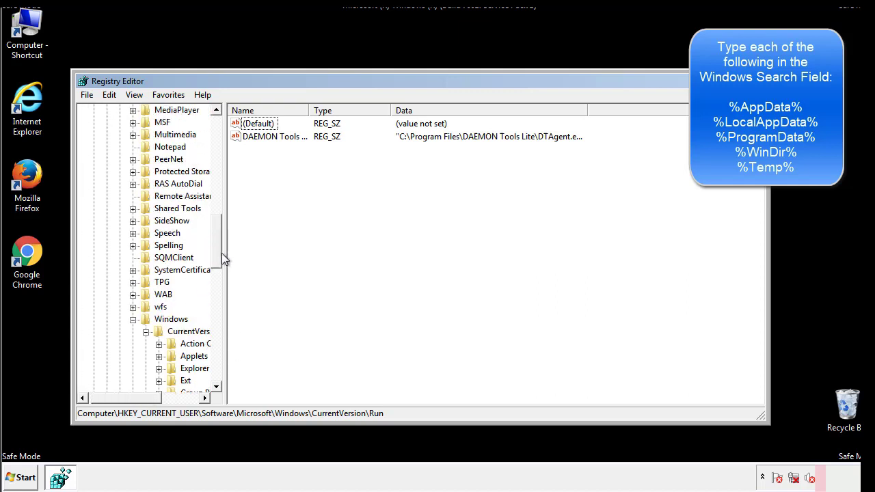
pyautogui.click(134, 319)
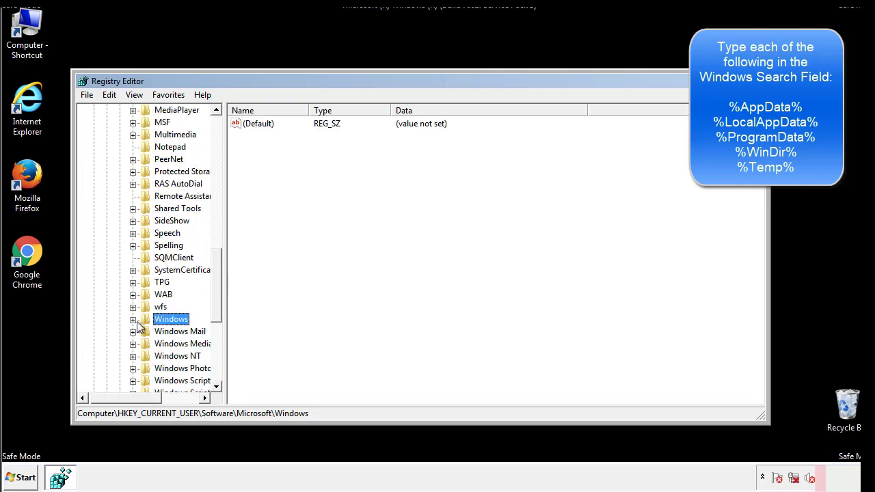
pyautogui.moveTo(219, 305); pyautogui.dragTo(220, 169)
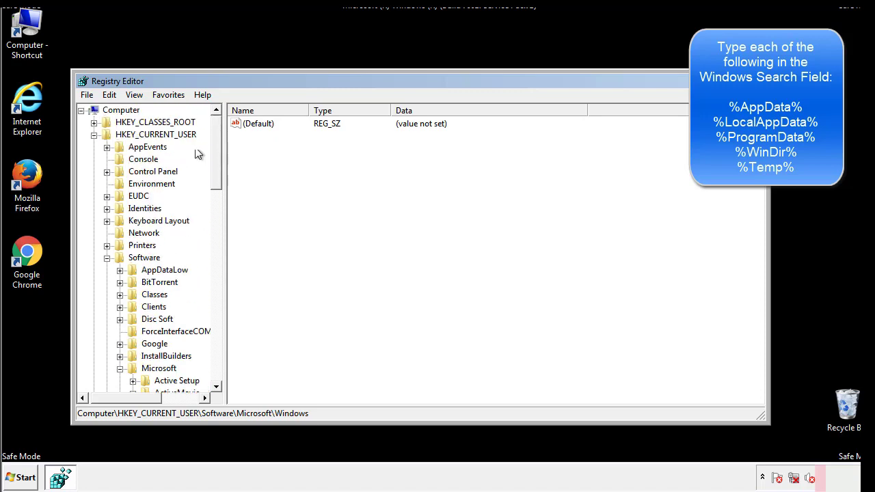
# Search the registry for %temp% via Edit > Find.
pyautogui.click(109, 96)
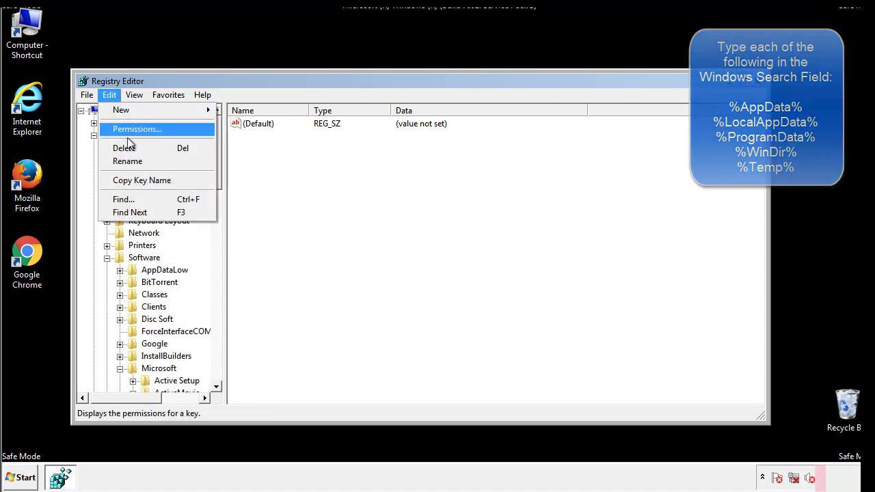
pyautogui.click(113, 199)
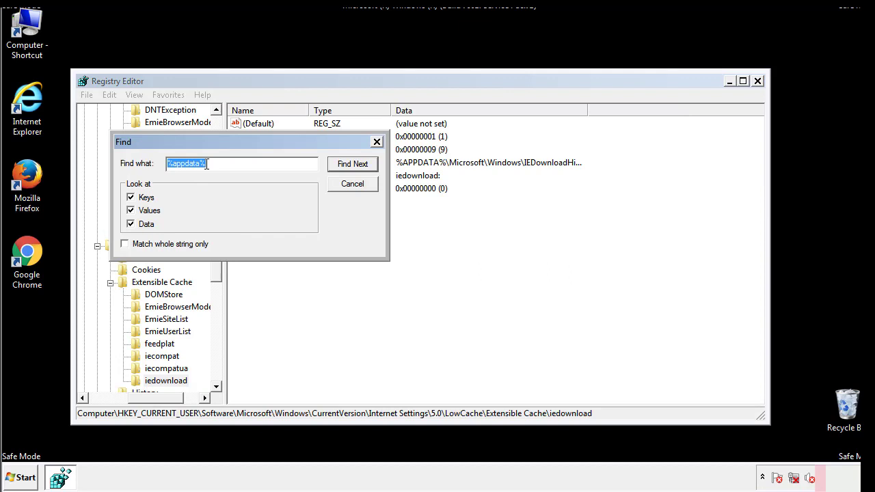
pyautogui.write('%temp%')
pyautogui.press('Return')
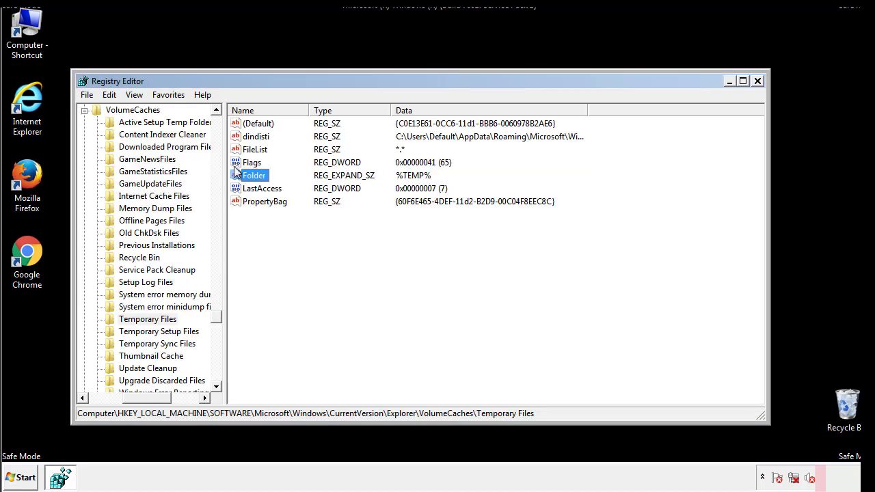
# Delete all values in the Temporary Files key, including dindisti.
pyautogui.click(362, 240)
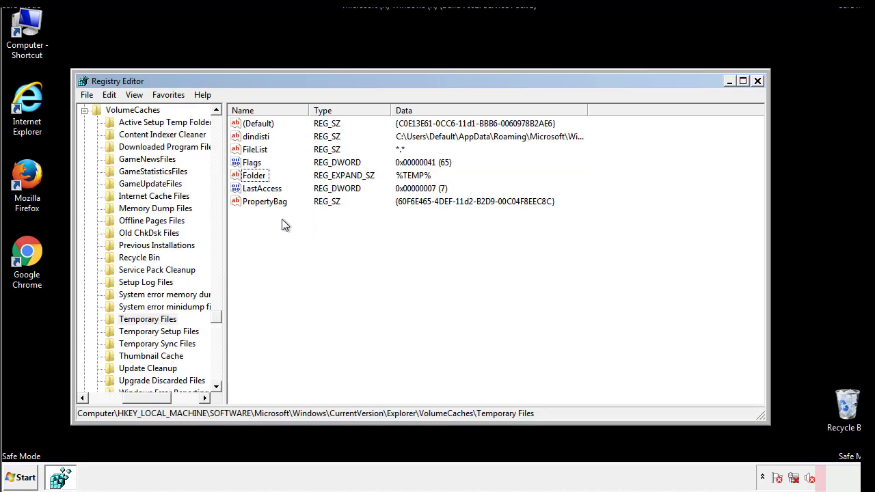
pyautogui.moveTo(282, 220); pyautogui.dragTo(247, 124)
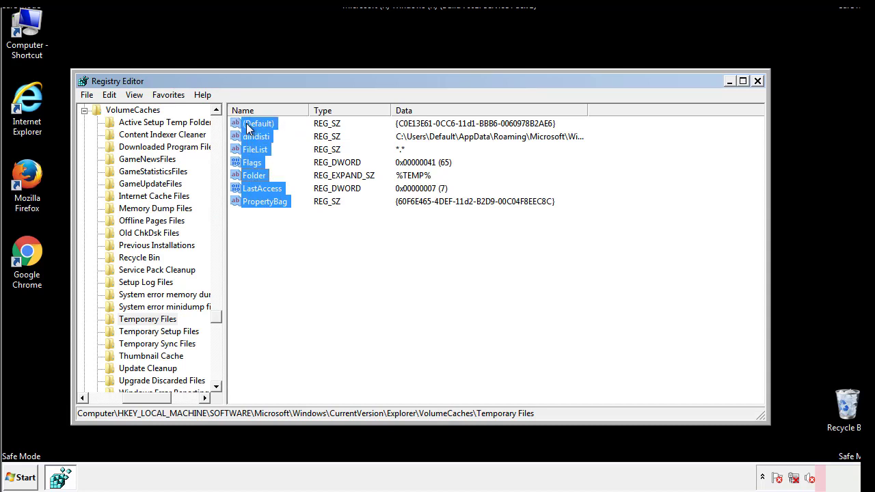
pyautogui.rightClick(246, 125)
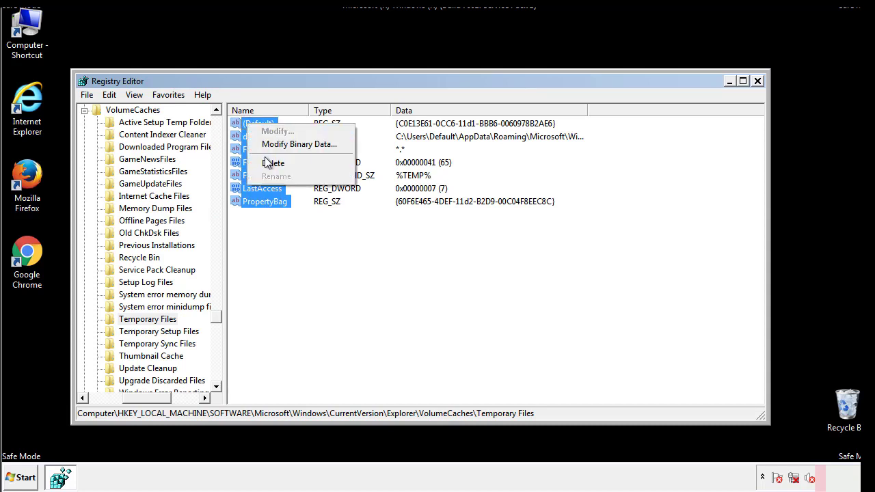
pyautogui.click(266, 161)
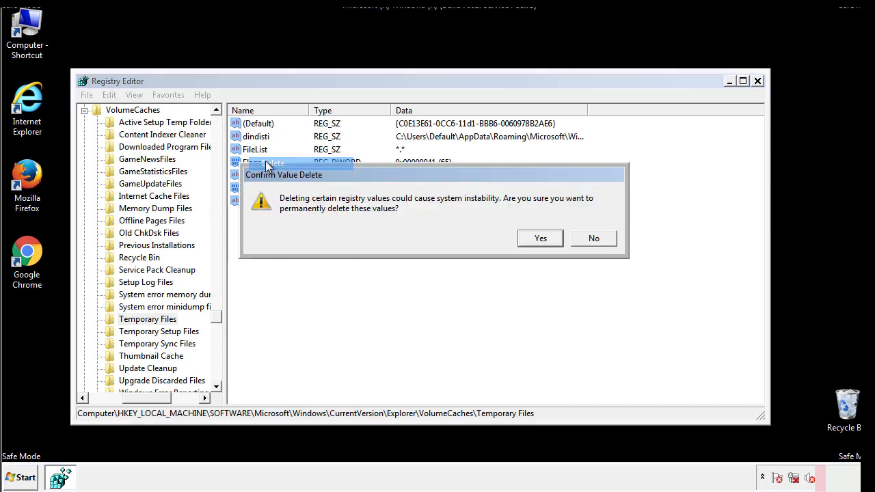
pyautogui.click(553, 238)
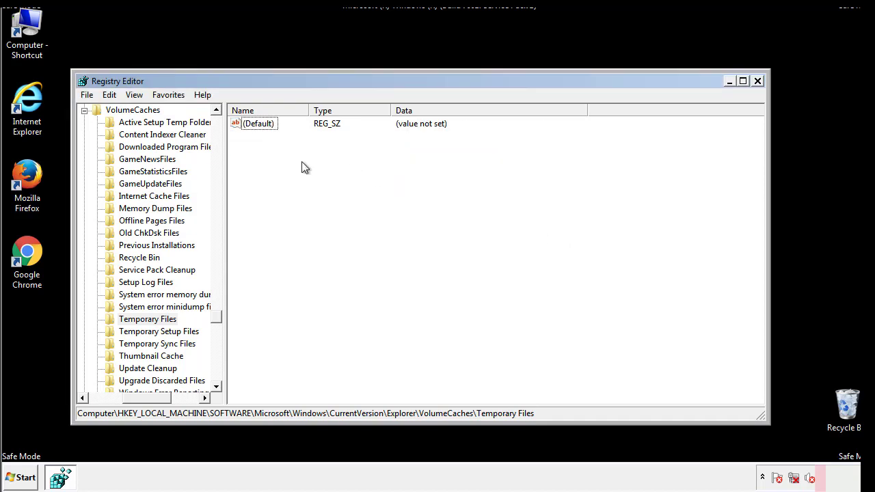
# Close Registry Editor and relaunch msconfig from Start search.
pyautogui.click(758, 82)
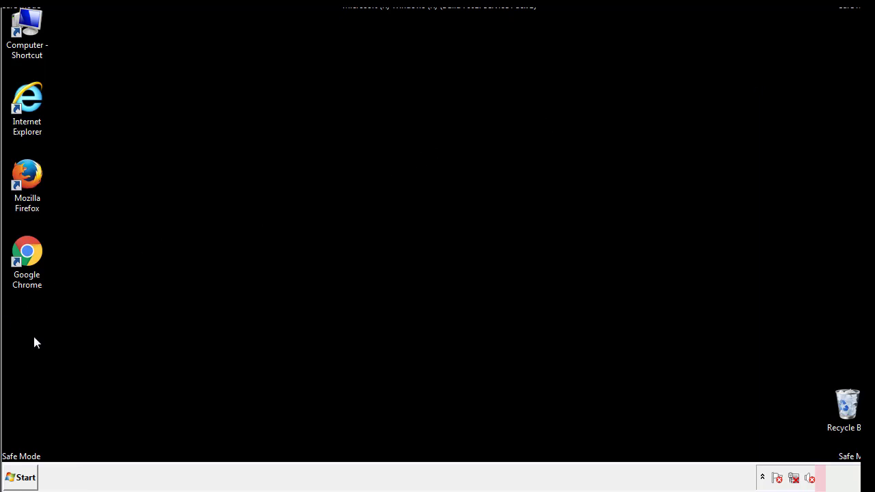
pyautogui.click(17, 479)
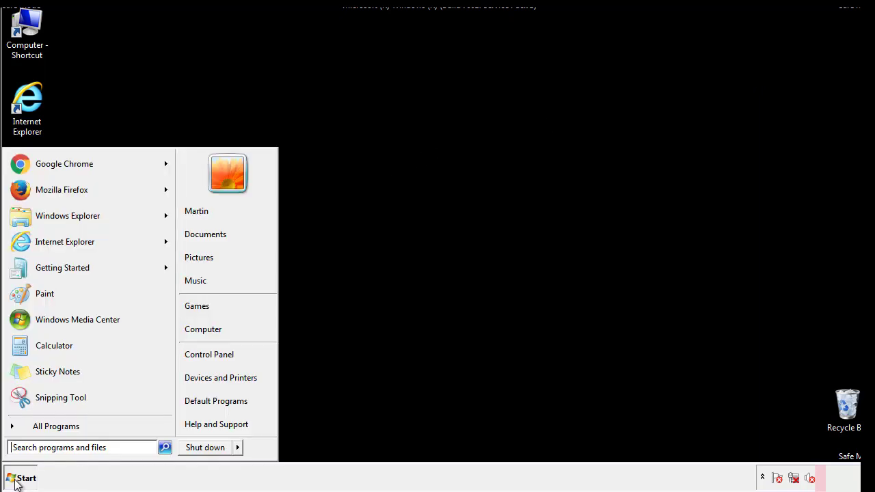
pyautogui.click(48, 448)
pyautogui.write('mscon')
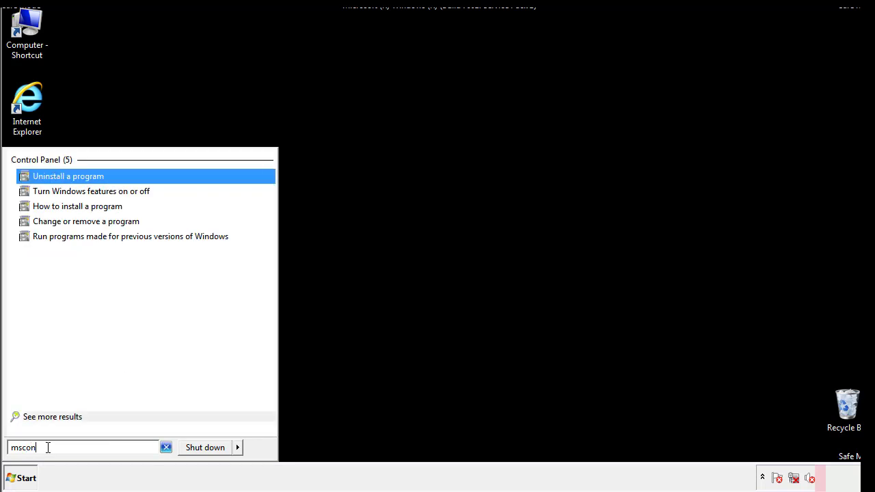
pyautogui.write('fgi')
pyautogui.press('BackSpace')
pyautogui.press('BackSpace')
pyautogui.write('ig')
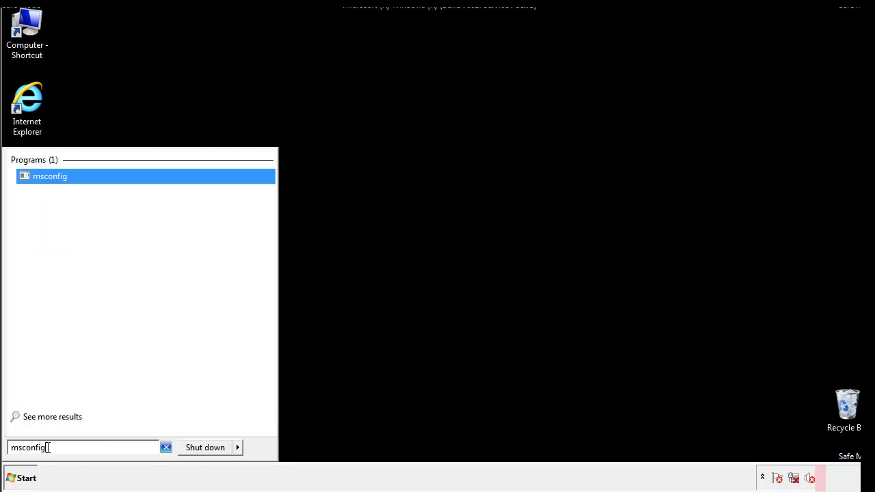
pyautogui.press('Return')
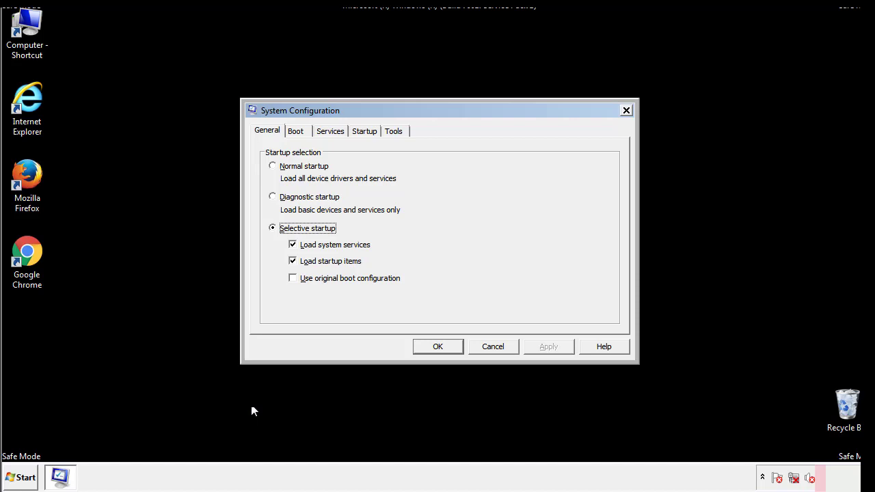
# Uncheck Safe boot on the Boot tab, apply the change, and restart Windows 7.
pyautogui.click(299, 131)
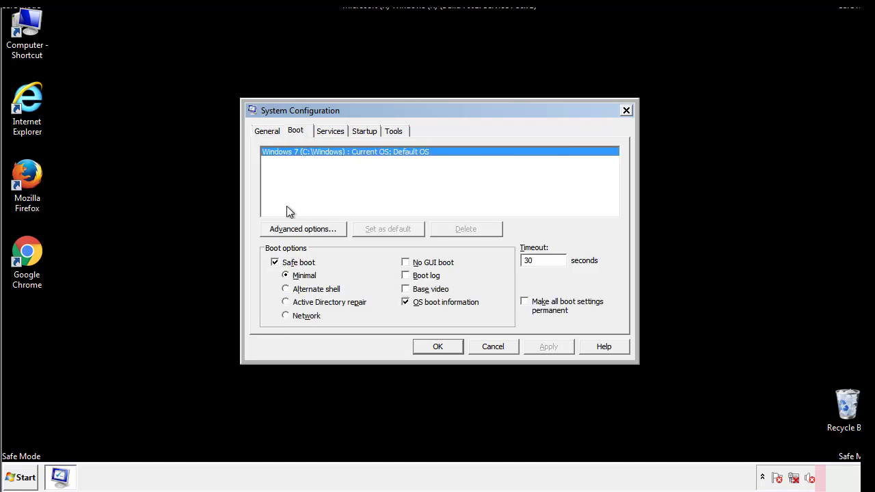
pyautogui.click(277, 264)
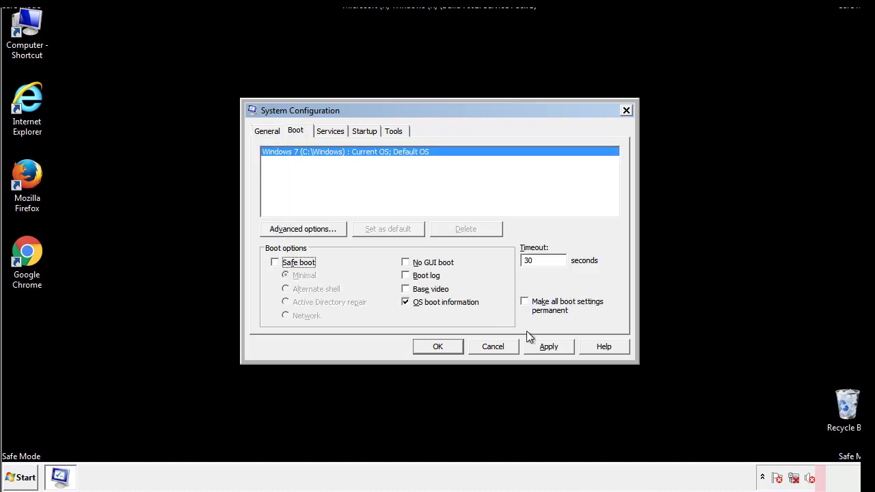
pyautogui.click(550, 346)
pyautogui.click(436, 347)
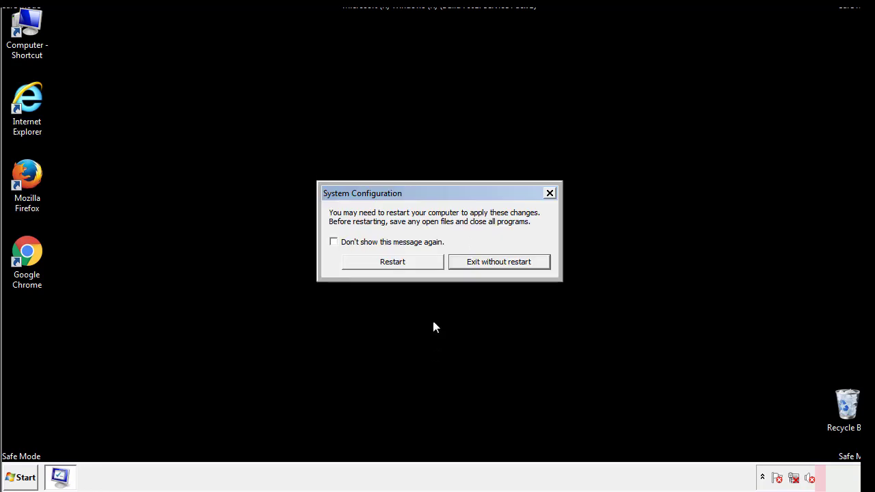
pyautogui.click(405, 266)
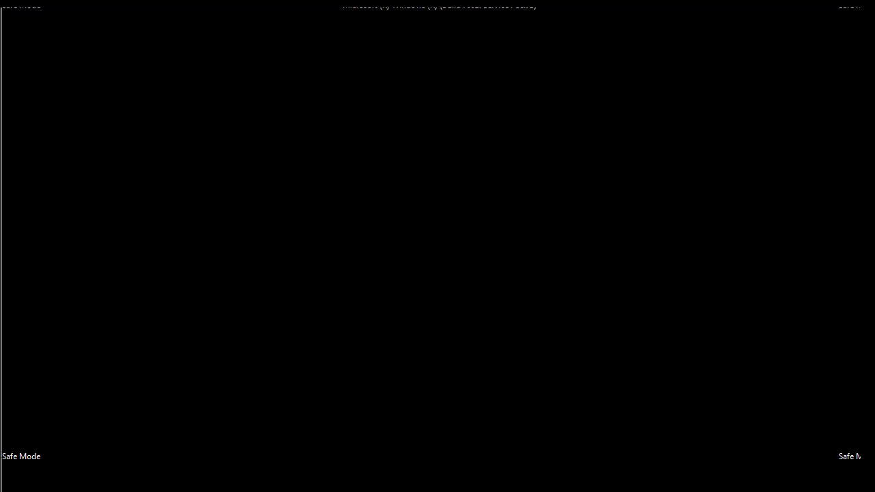